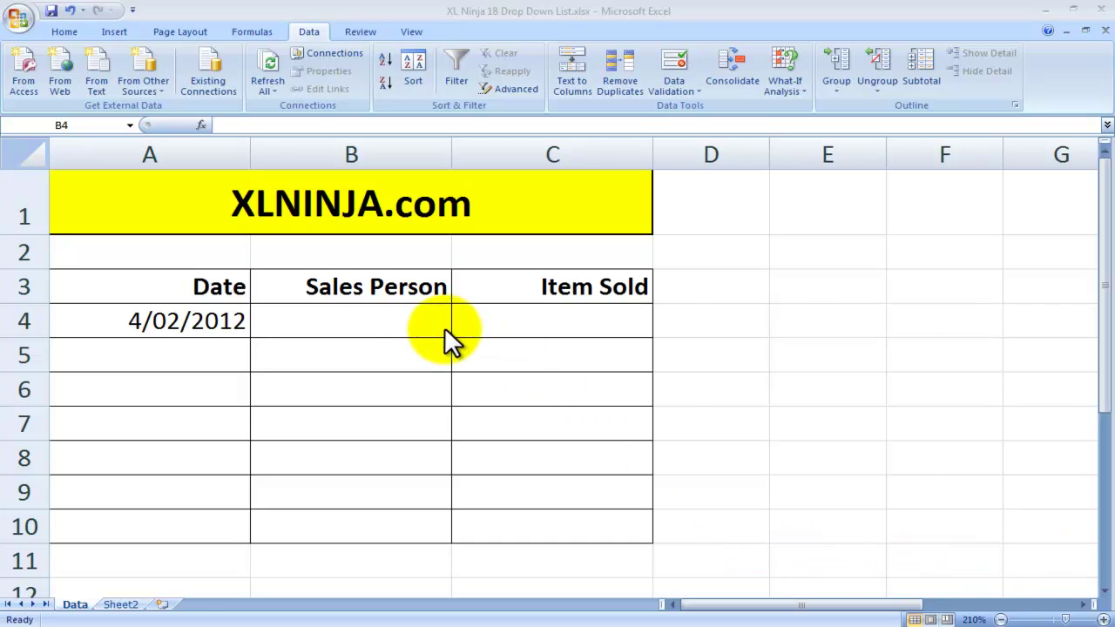
Look over the Date, Sales Person and Item Sold cells of row 4, ending on B4
click(385, 317)
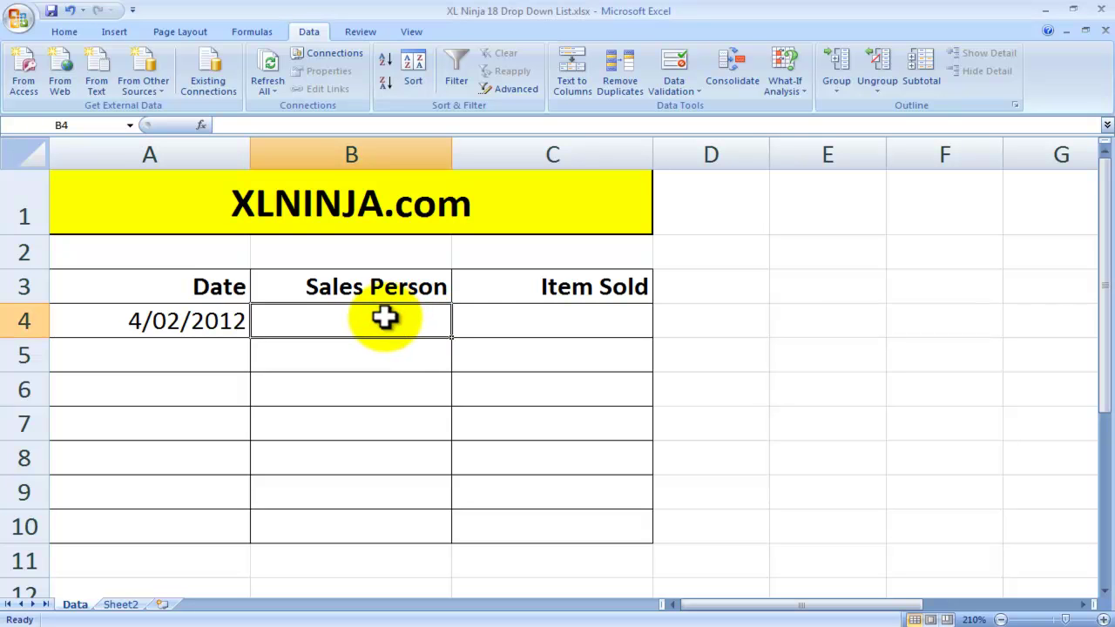
key(Left)
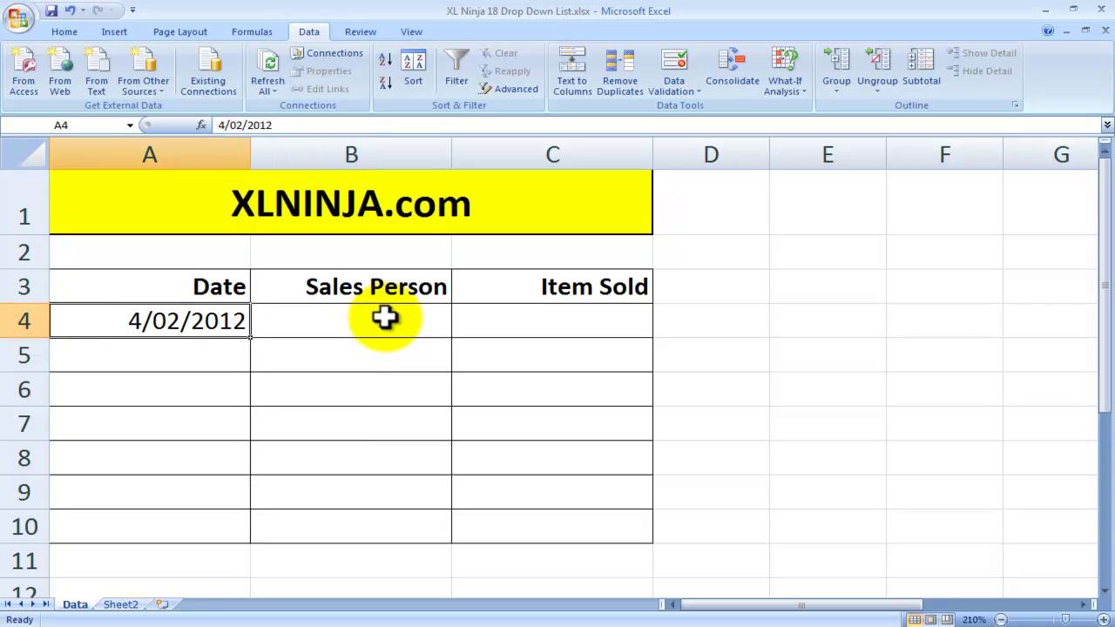
click(217, 286)
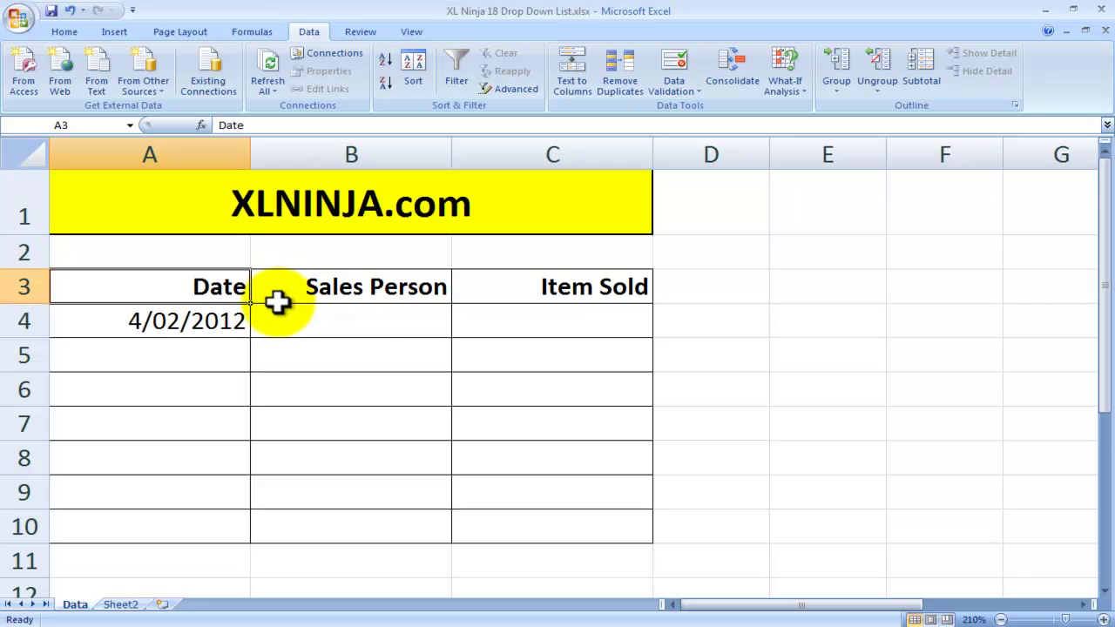
click(192, 323)
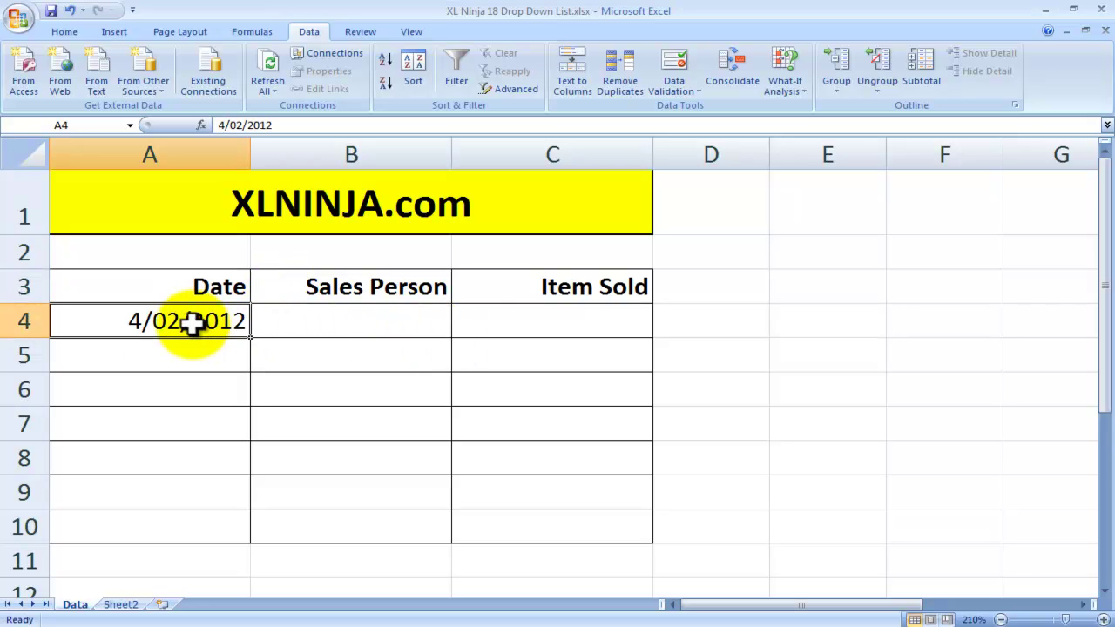
click(362, 330)
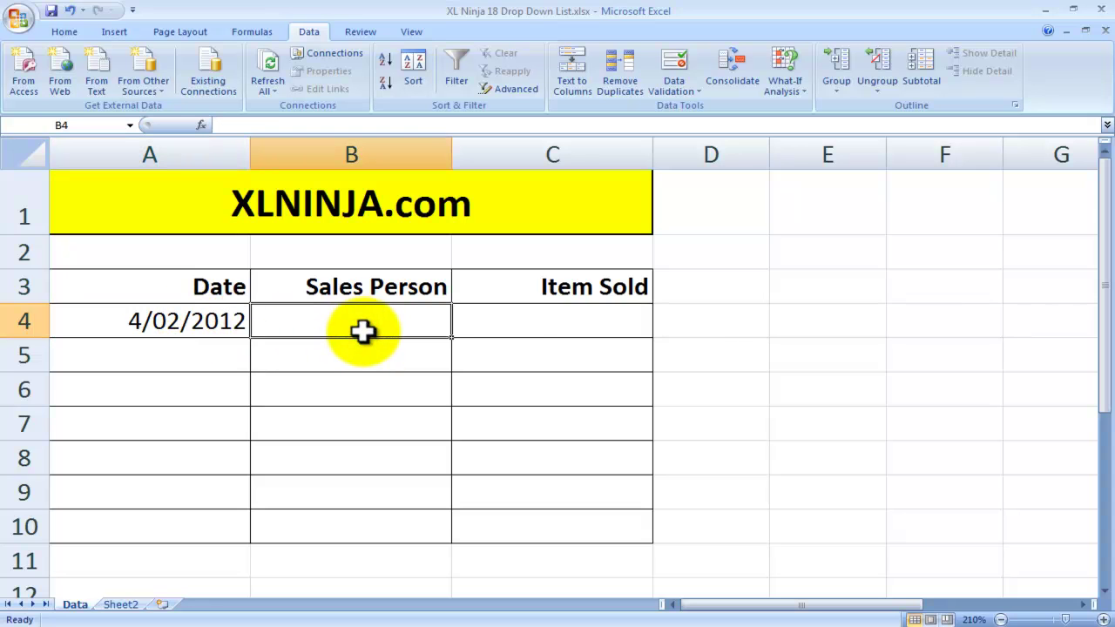
click(505, 333)
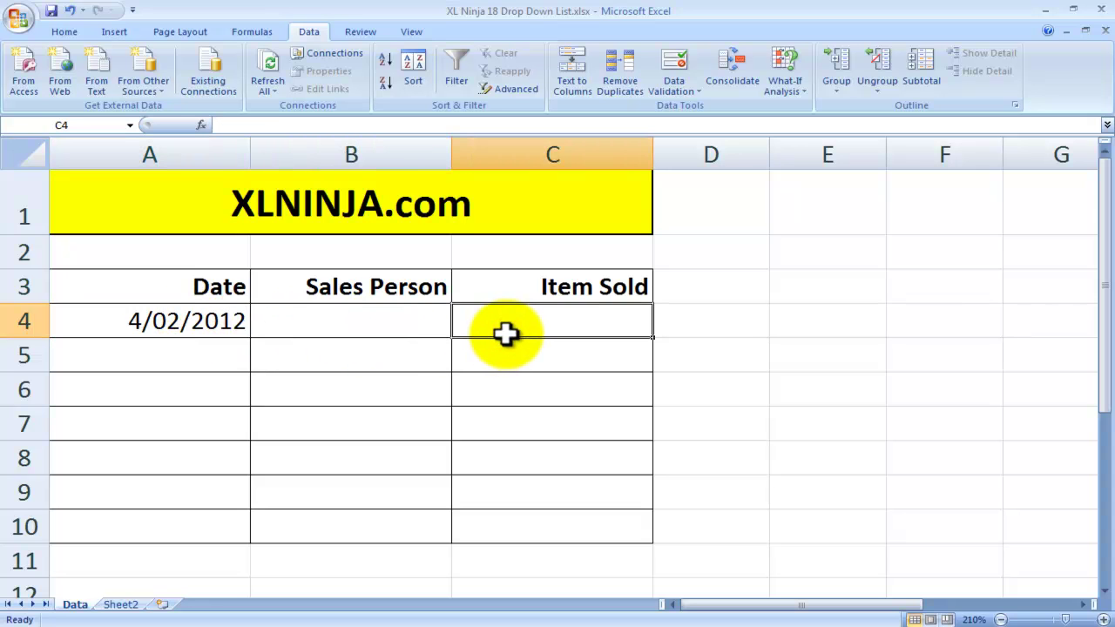
click(384, 328)
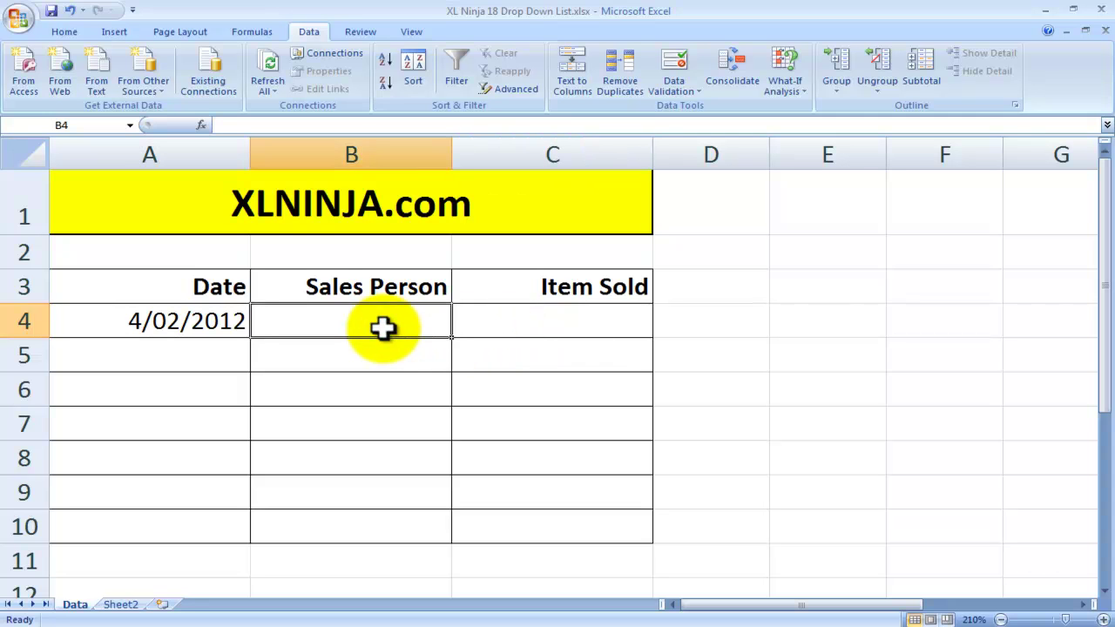
Enter Mark and John in B4:B5, then clear both cells again
text(Mark)
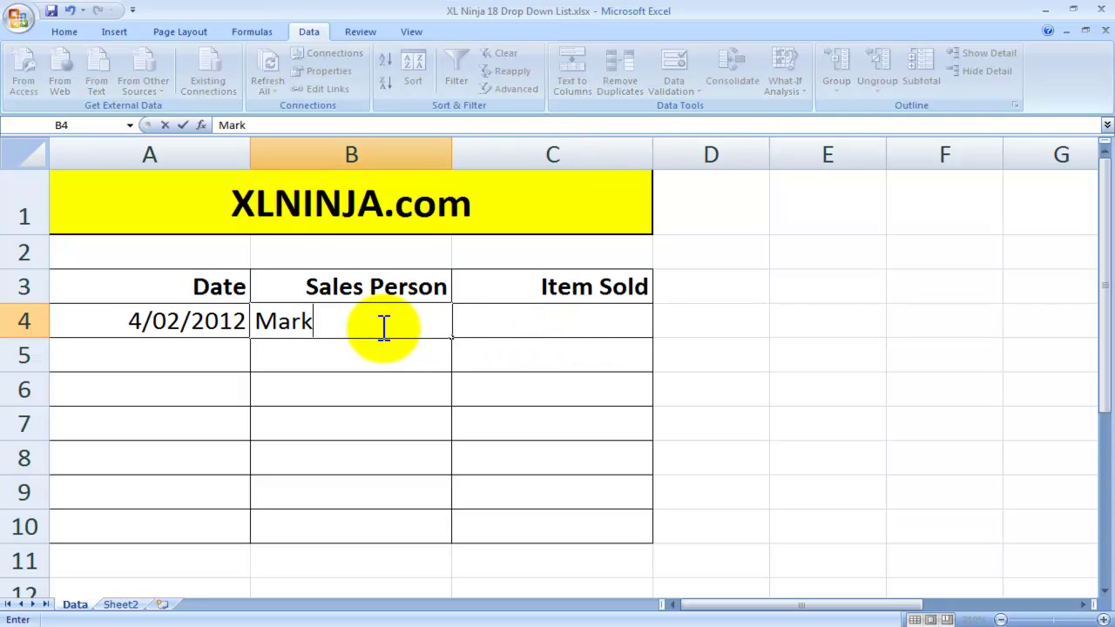
key(Return)
text(John)
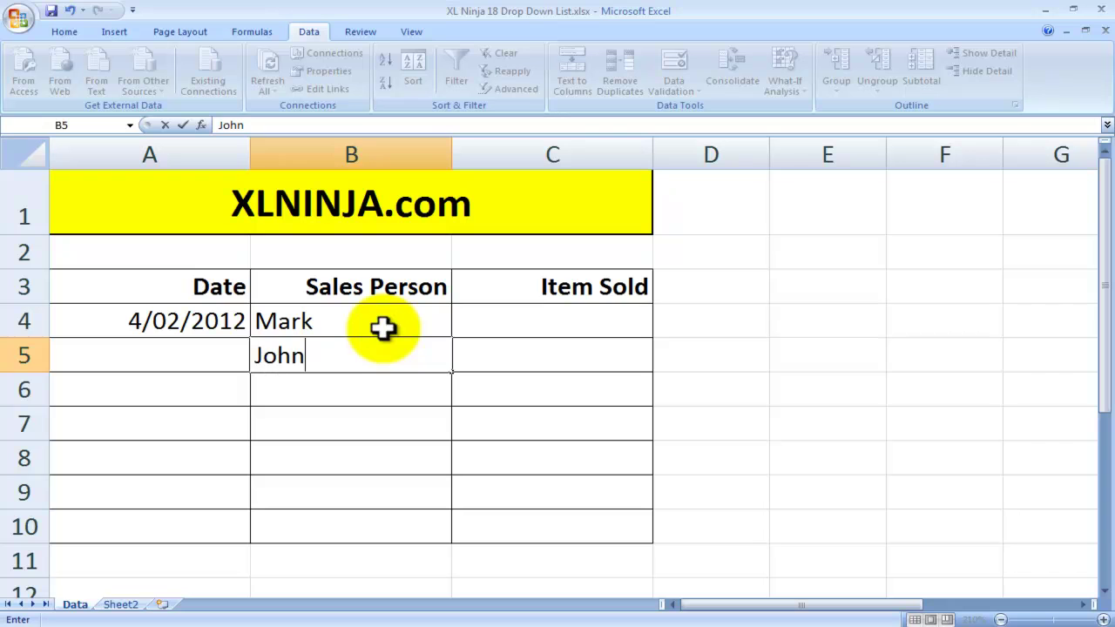
key(Tab)
key(Left)
click(384, 328)
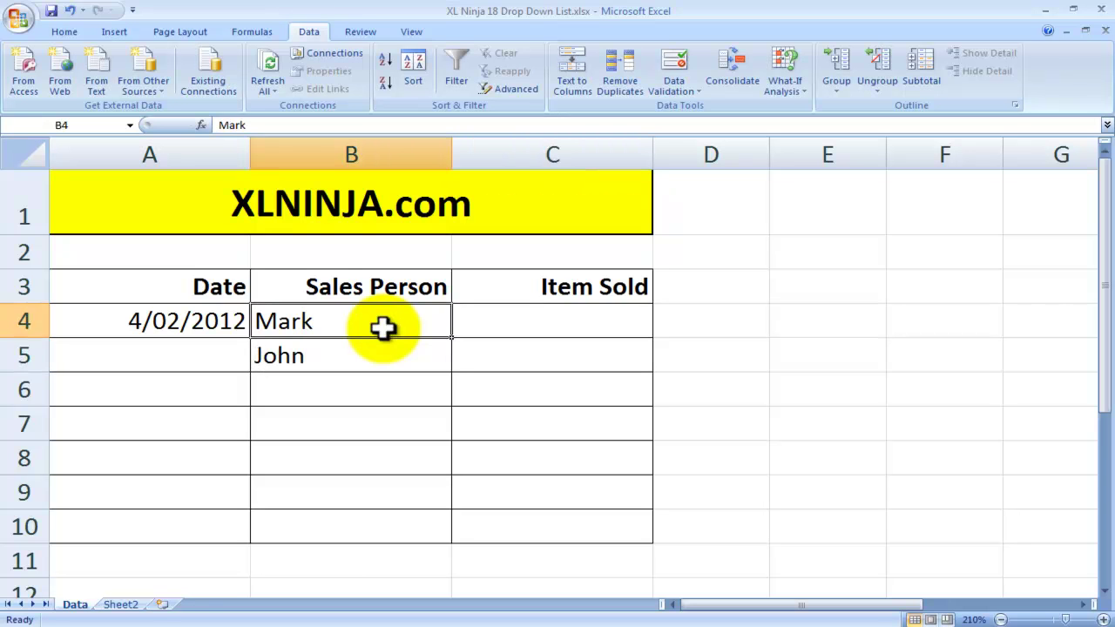
key(shift+Down)
key(Delete)
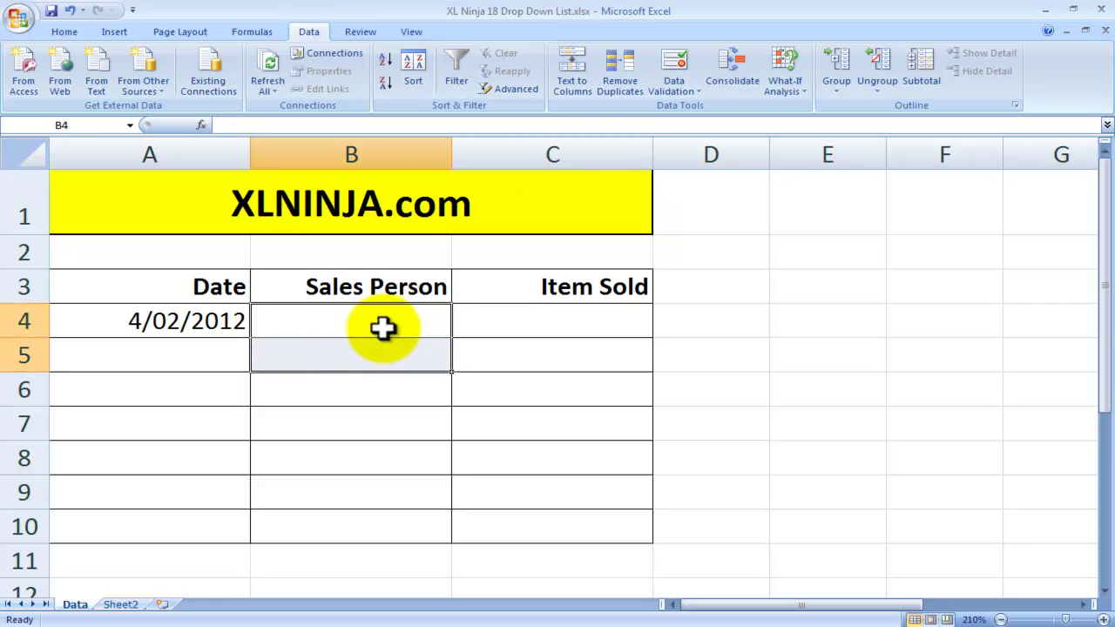
key(Up)
key(Down)
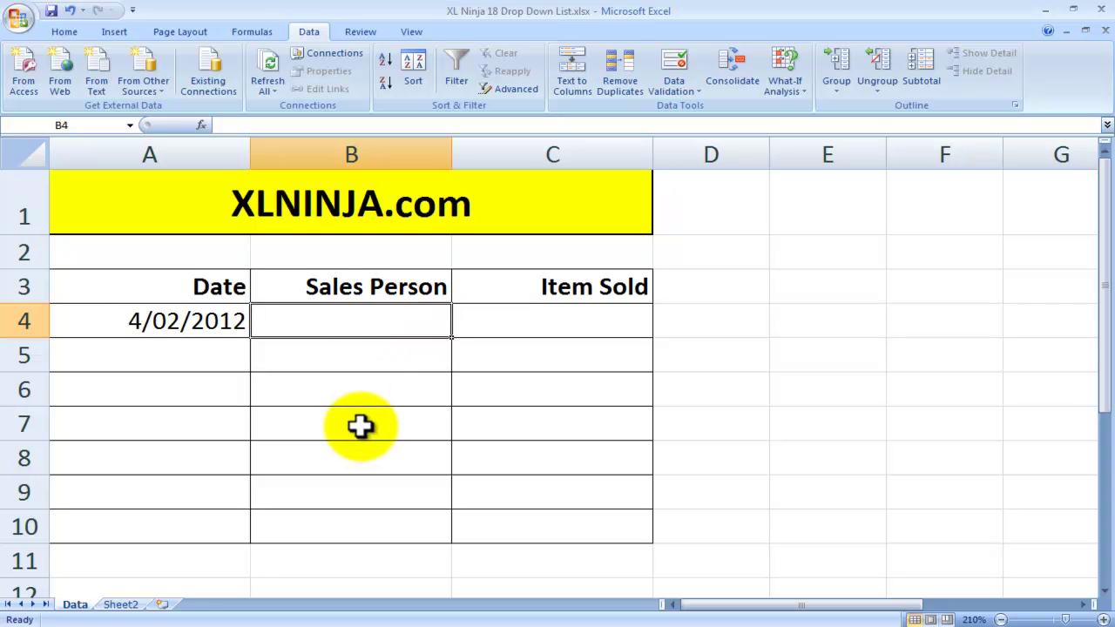
click(127, 606)
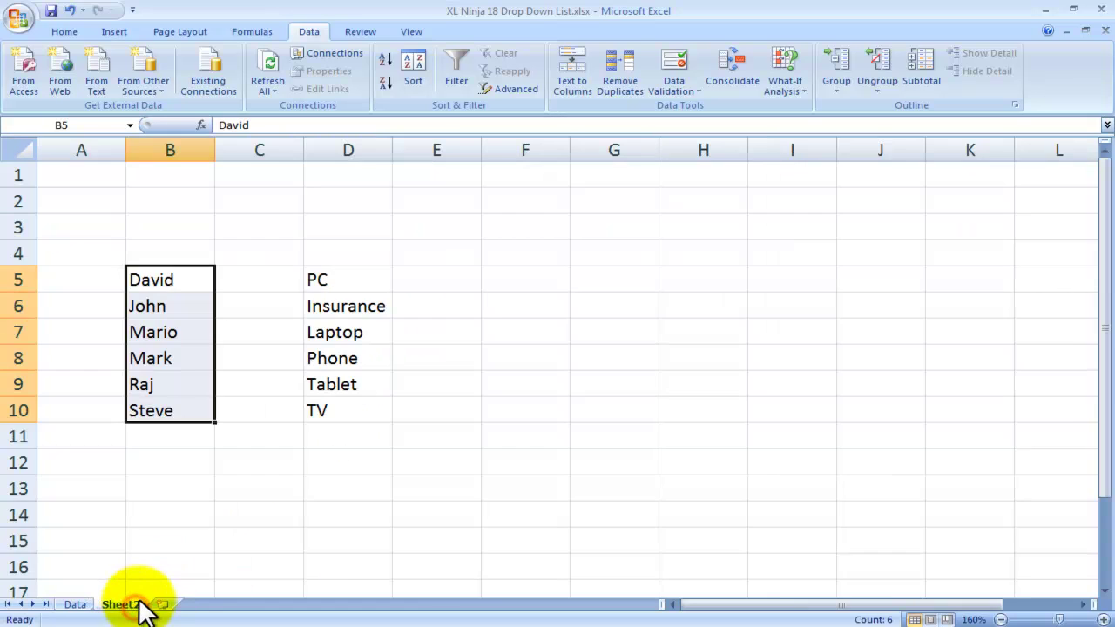
click(217, 437)
drag(188, 277, 177, 398)
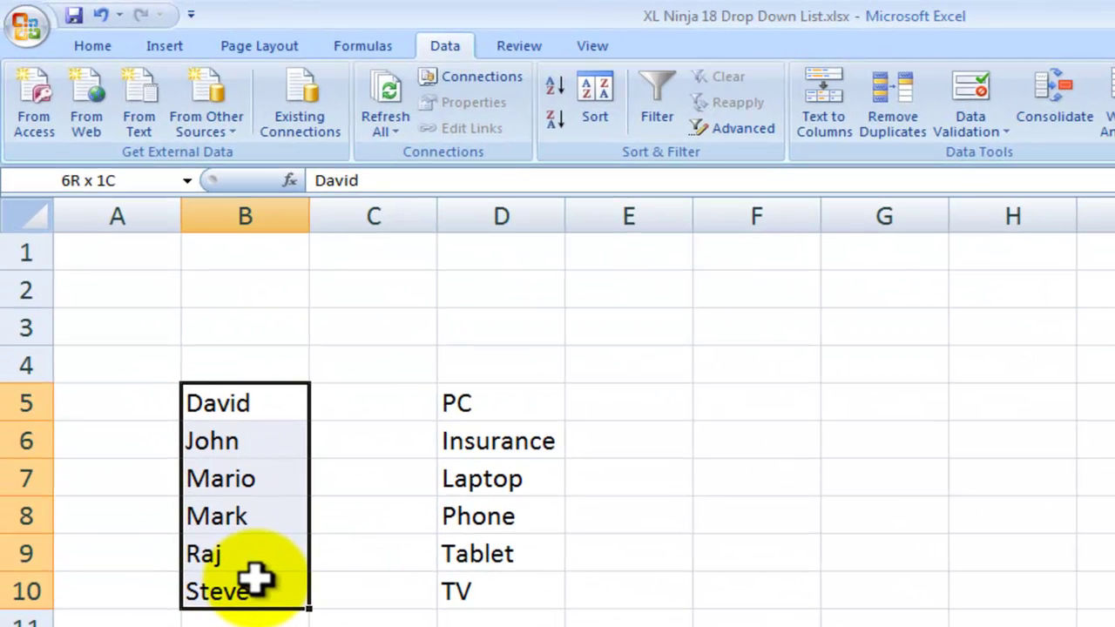
drag(257, 577, 257, 577)
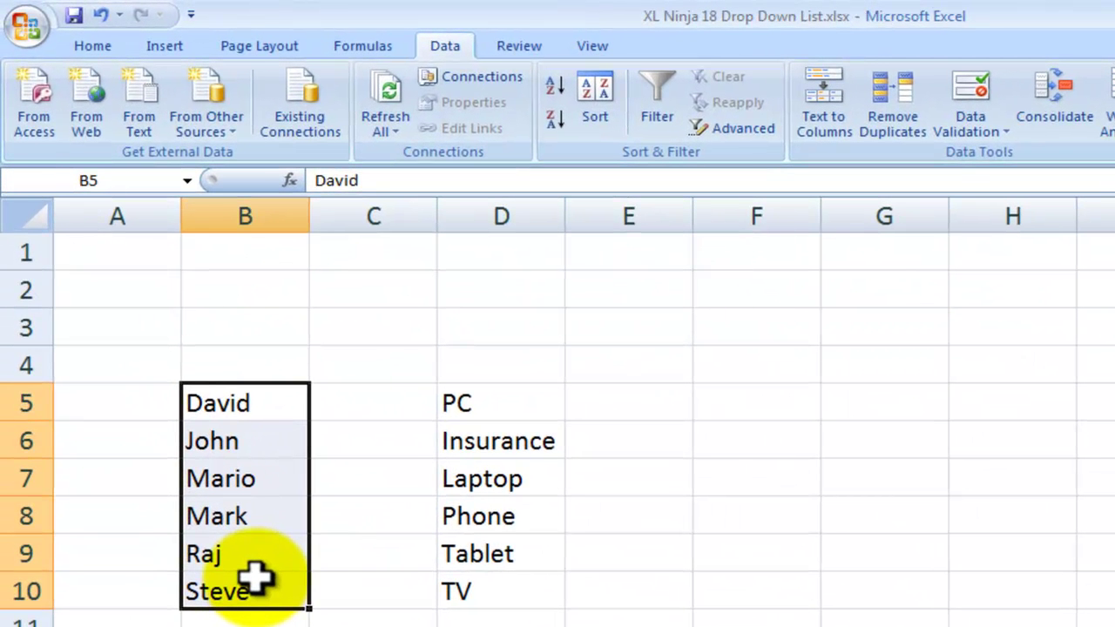
drag(473, 402, 473, 587)
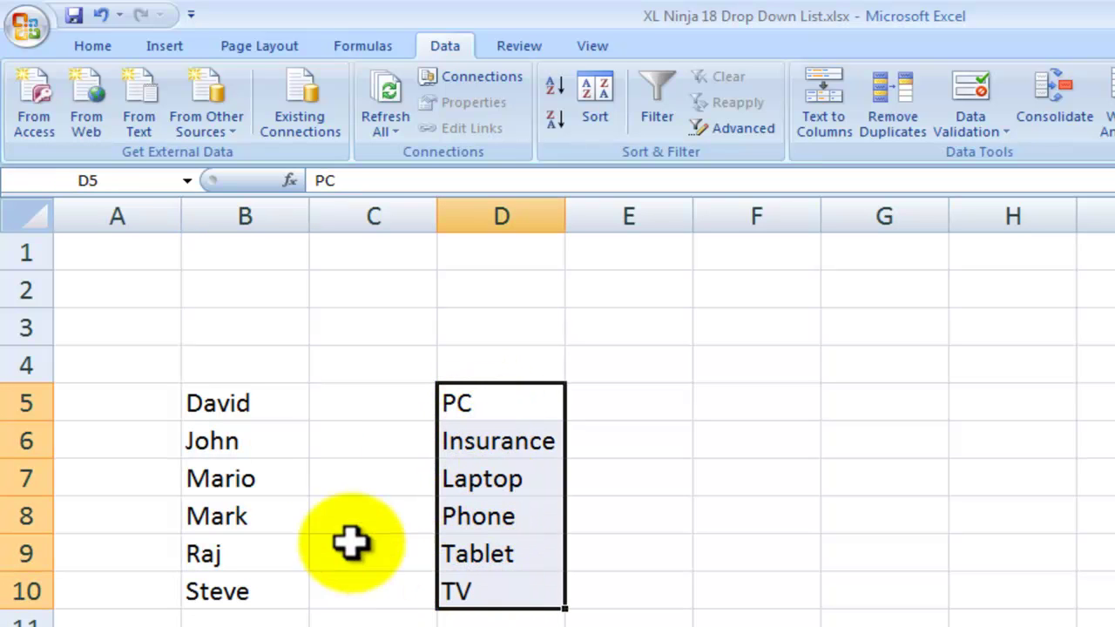
click(258, 402)
drag(259, 401, 247, 582)
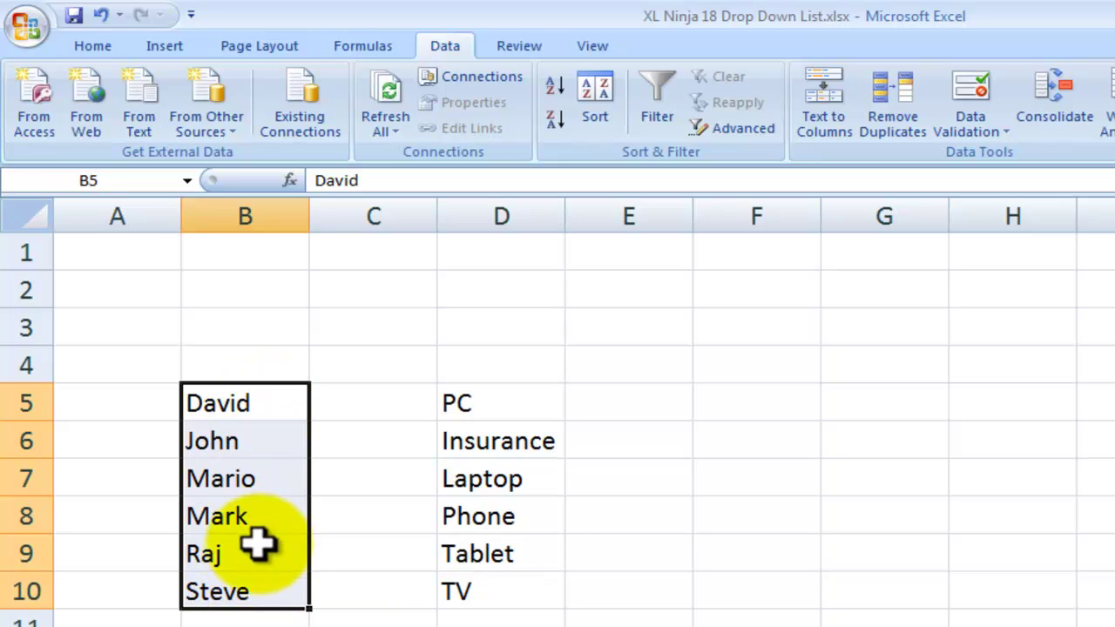
drag(258, 406, 259, 578)
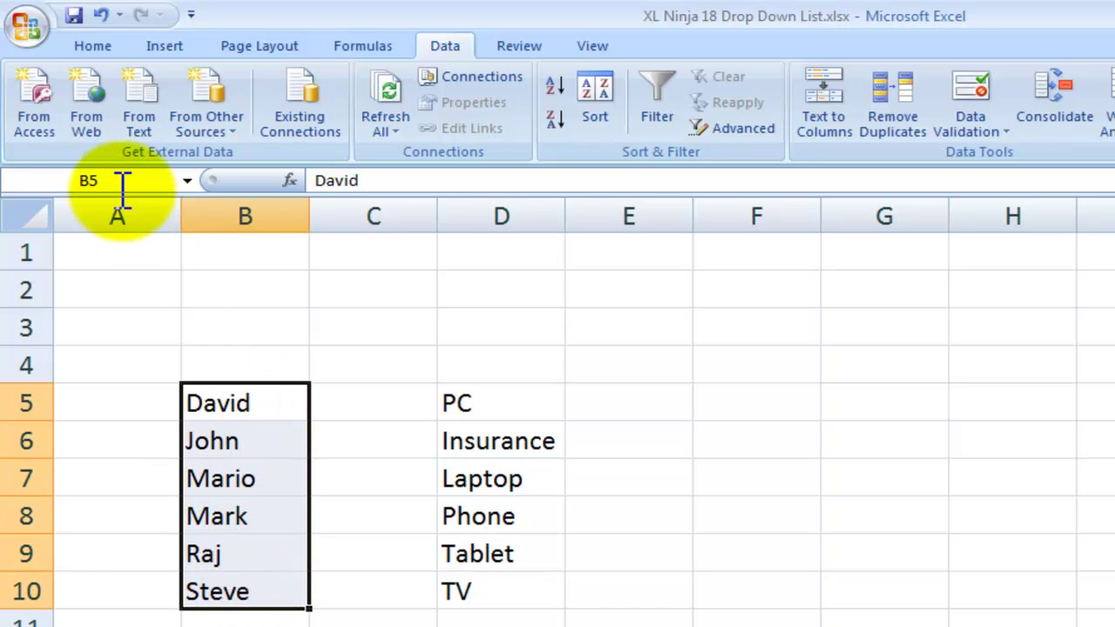
Name the employee list B5:B10 'Employee' in the Name Box, then reselect it
click(125, 180)
text(E)
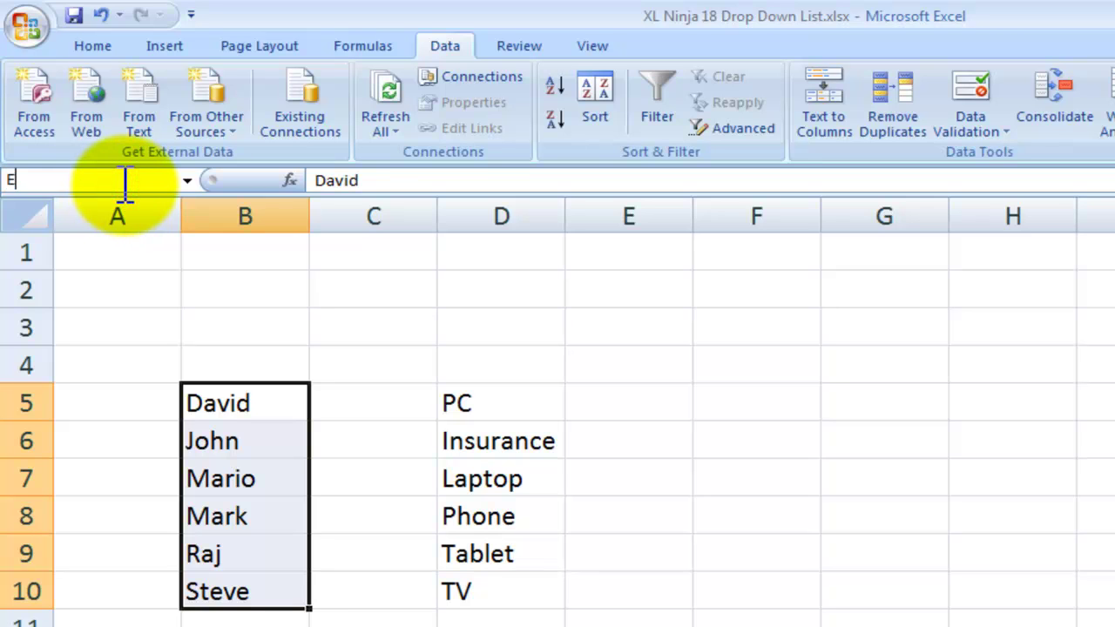
text(mployee)
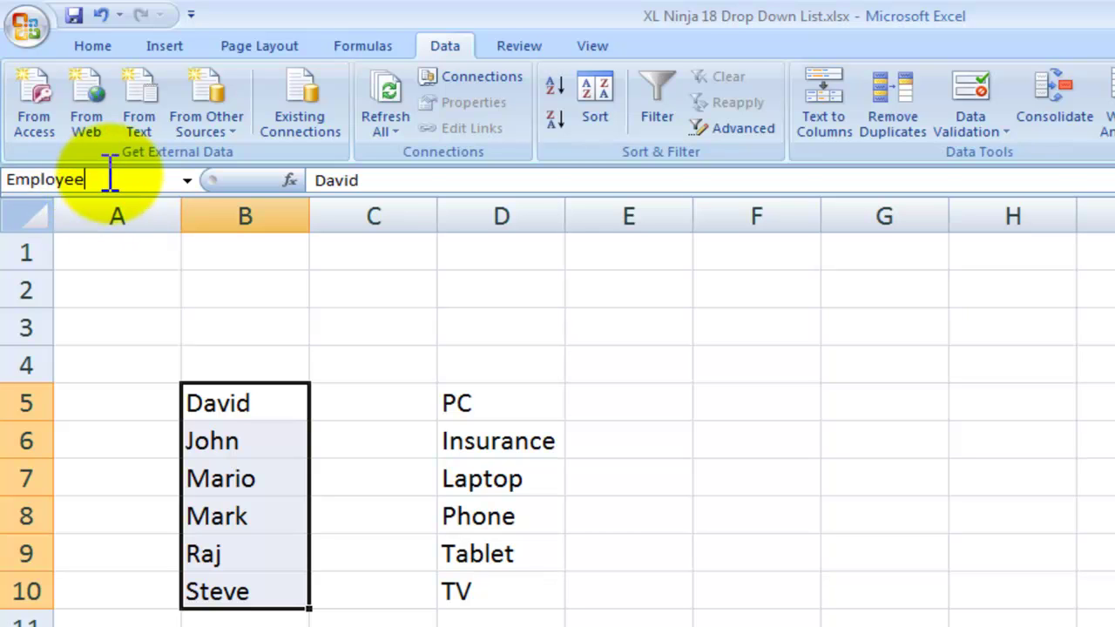
key(Return)
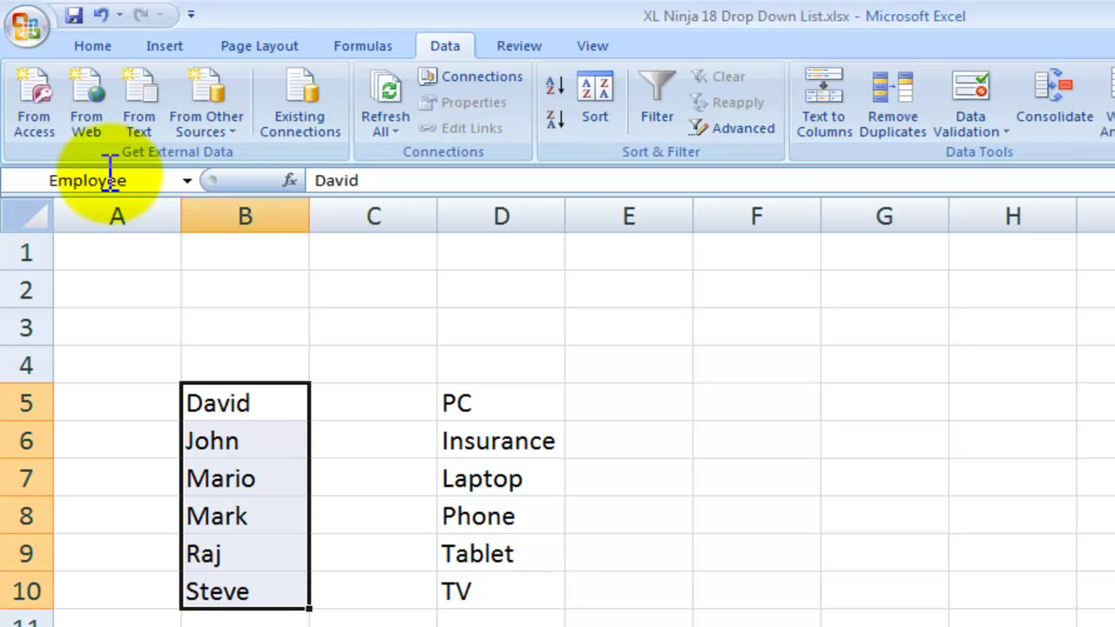
click(248, 336)
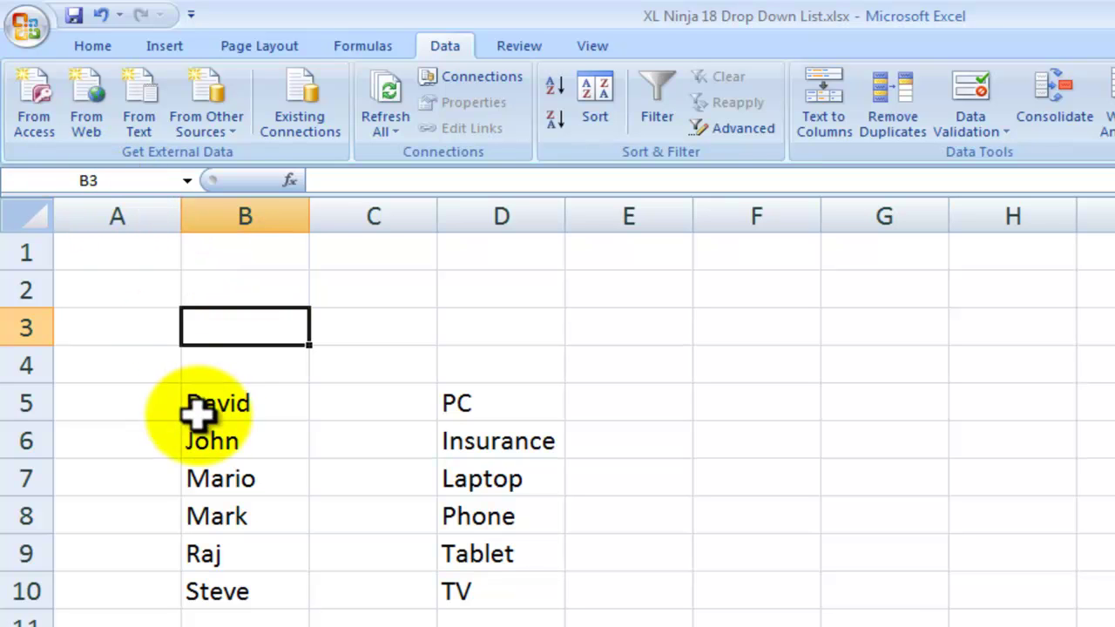
drag(217, 399, 214, 579)
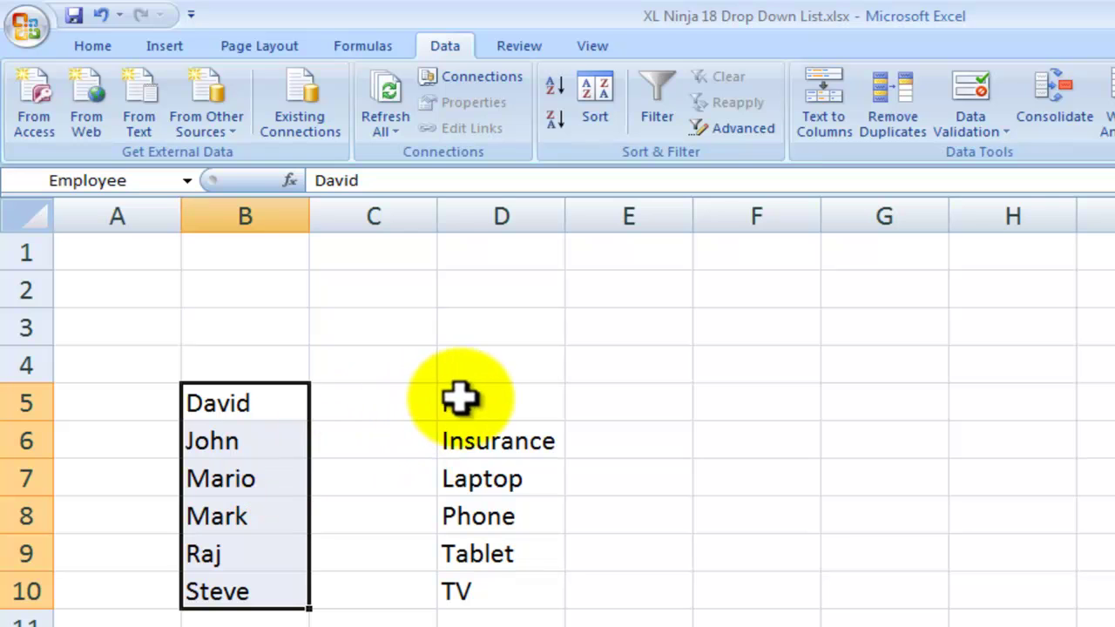
Name the product list D5:D10 'Products' in the Name Box
drag(460, 399, 462, 589)
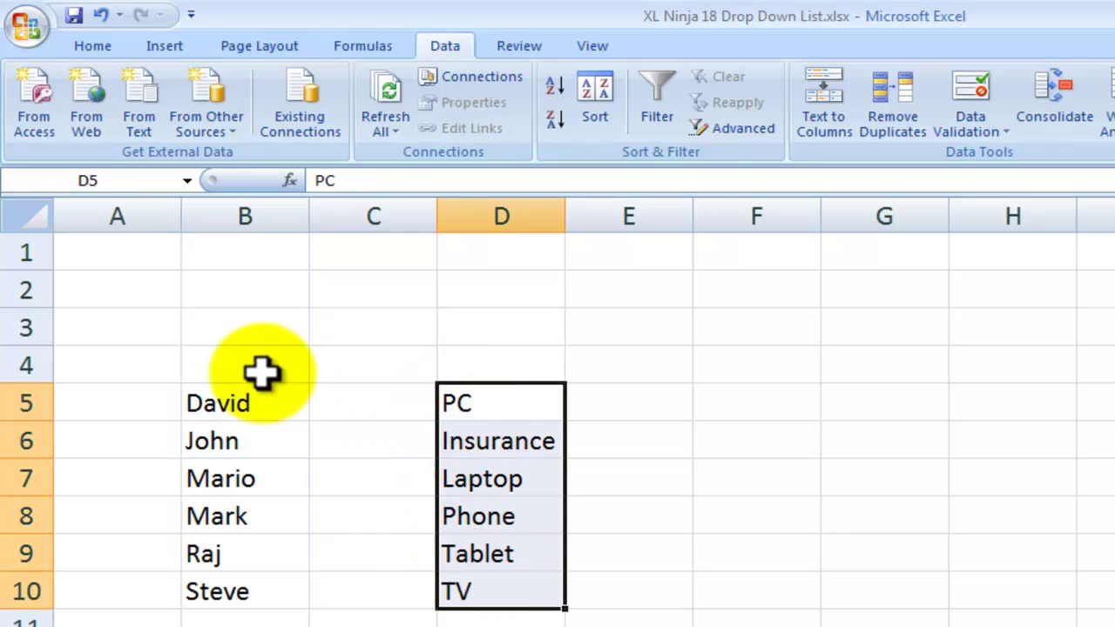
click(135, 183)
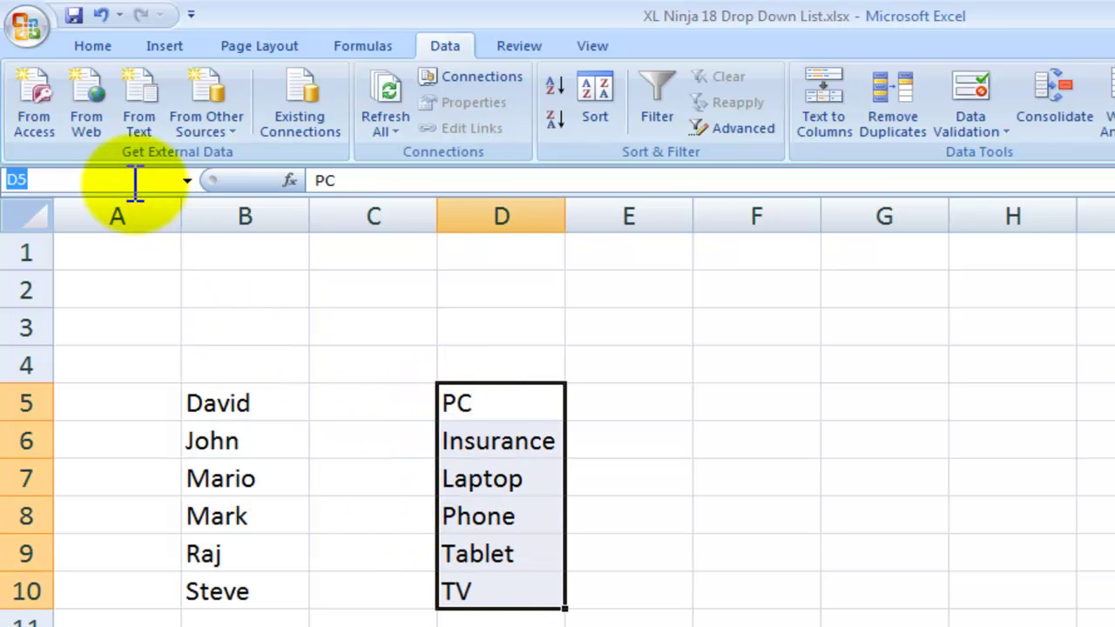
text(Produc)
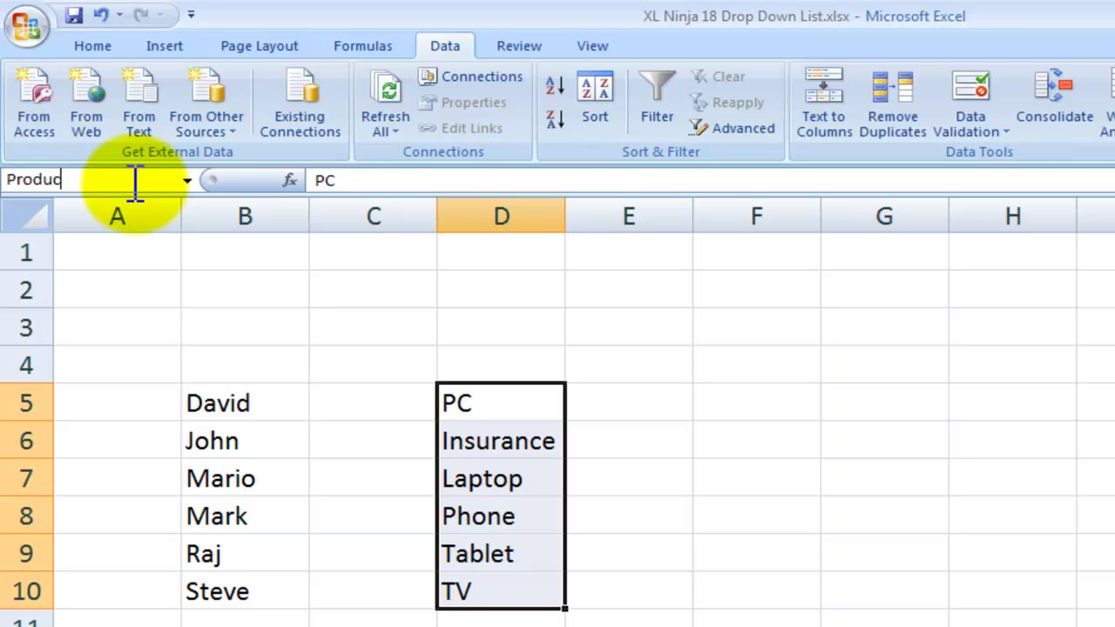
text(ts)
key(Return)
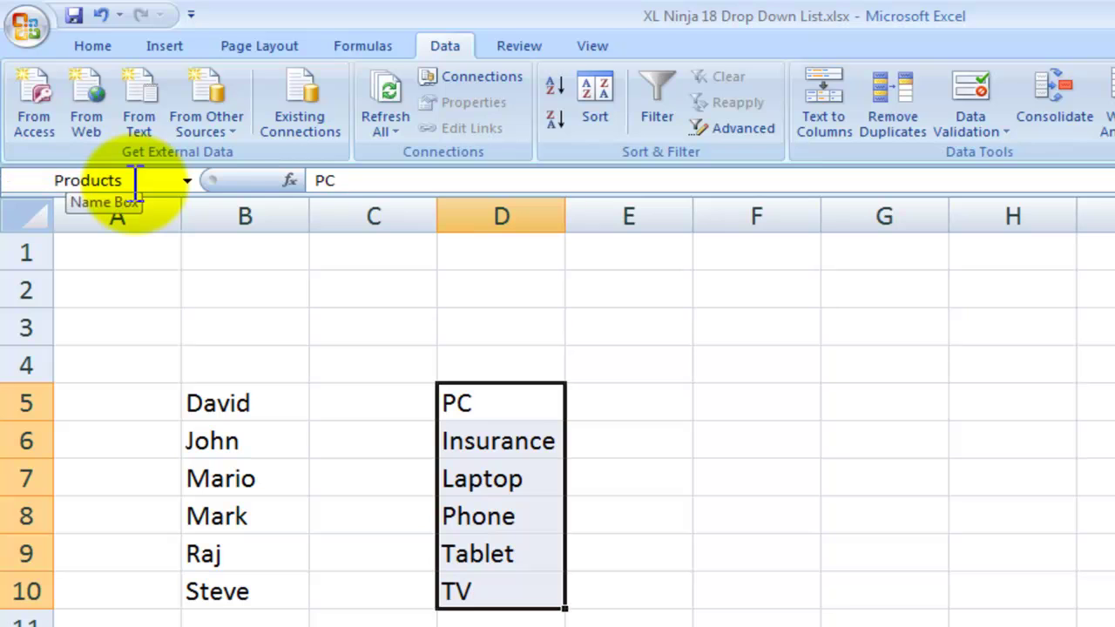
Reselect the product and employee lists to confirm both names, then return to the sales table sheet
click(597, 372)
click(503, 330)
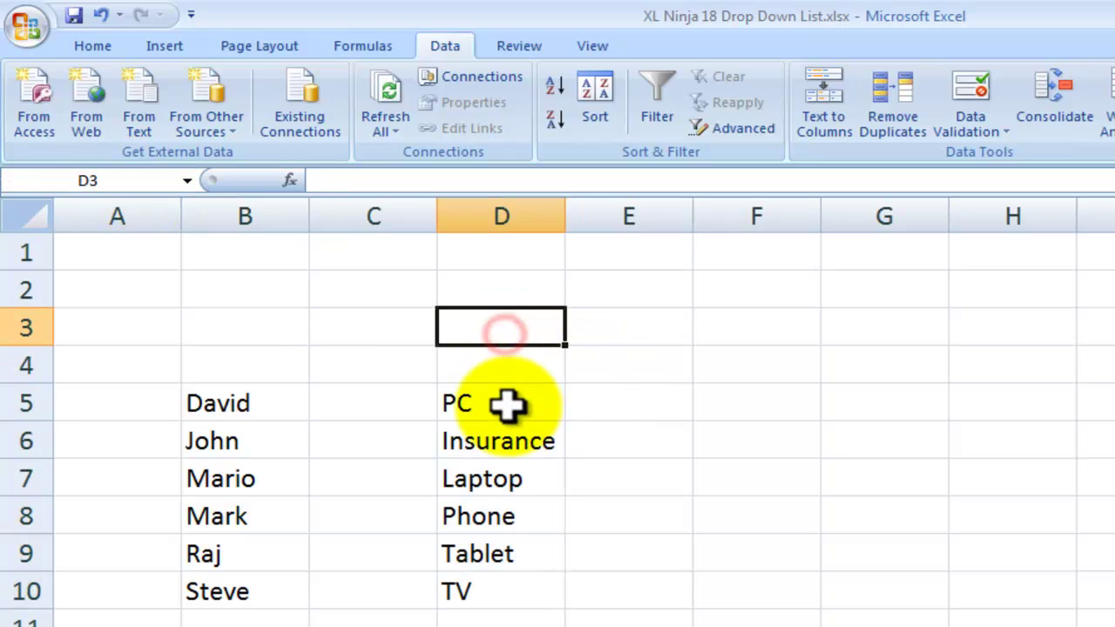
drag(505, 403, 502, 583)
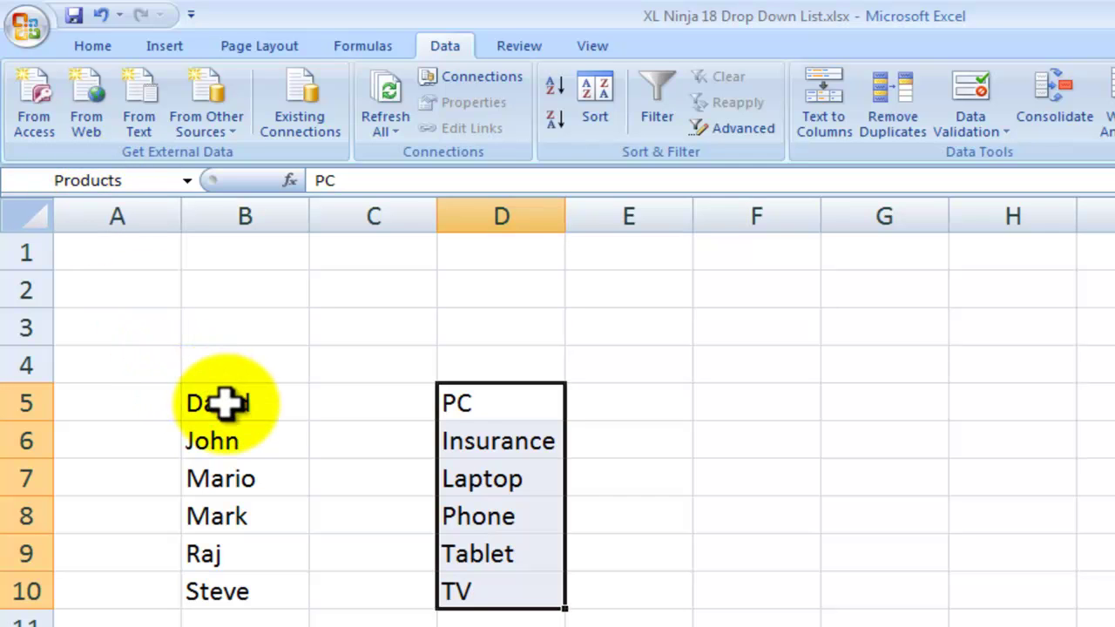
drag(223, 401, 224, 587)
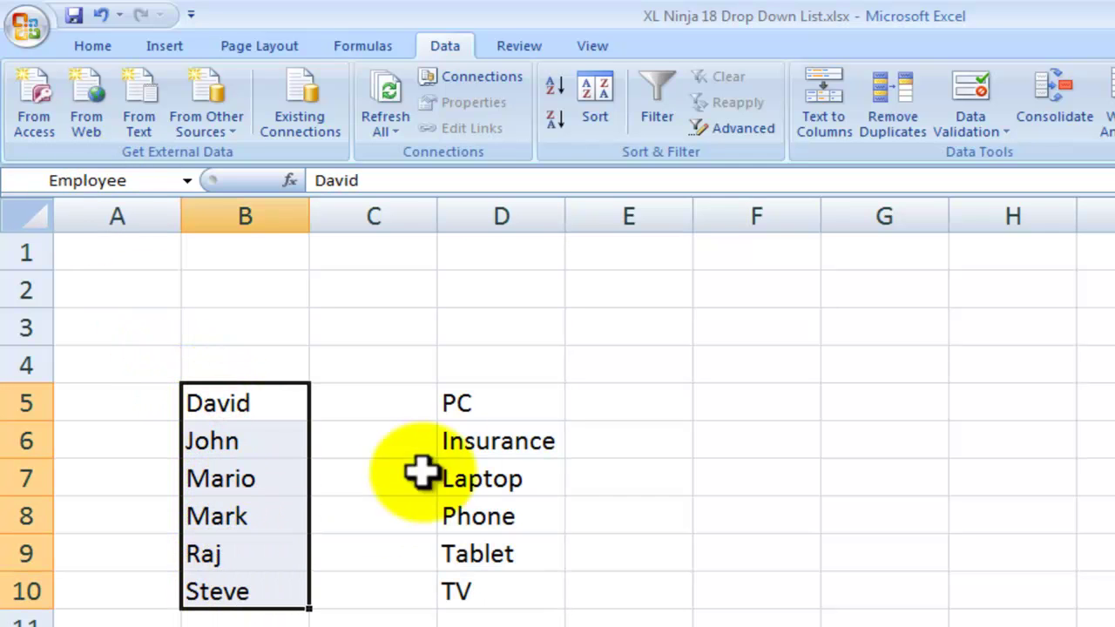
drag(467, 406, 456, 581)
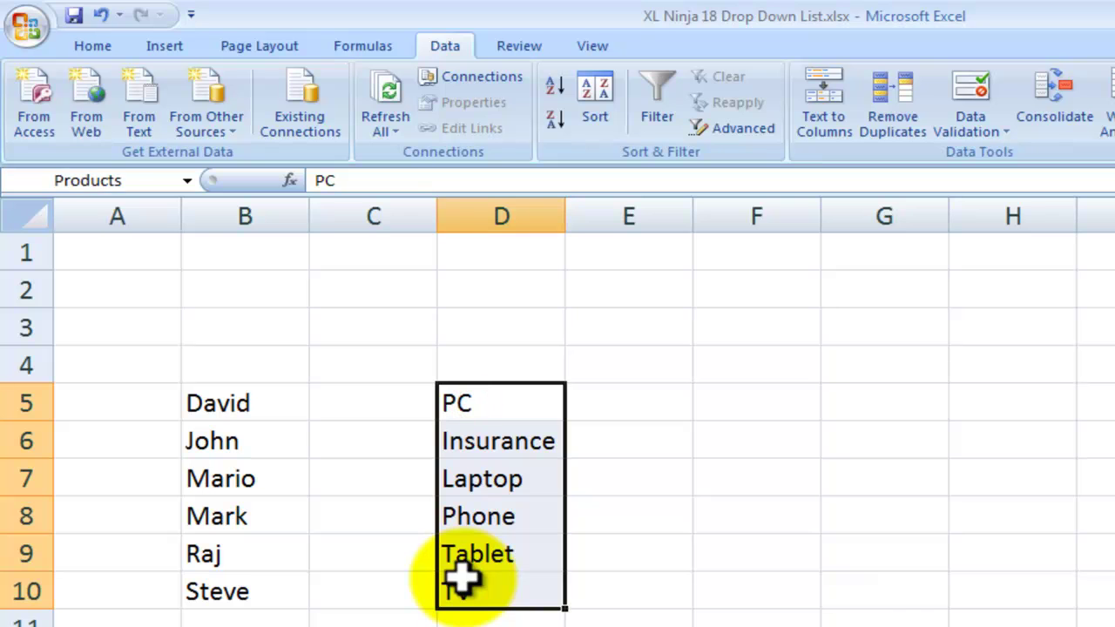
click(391, 549)
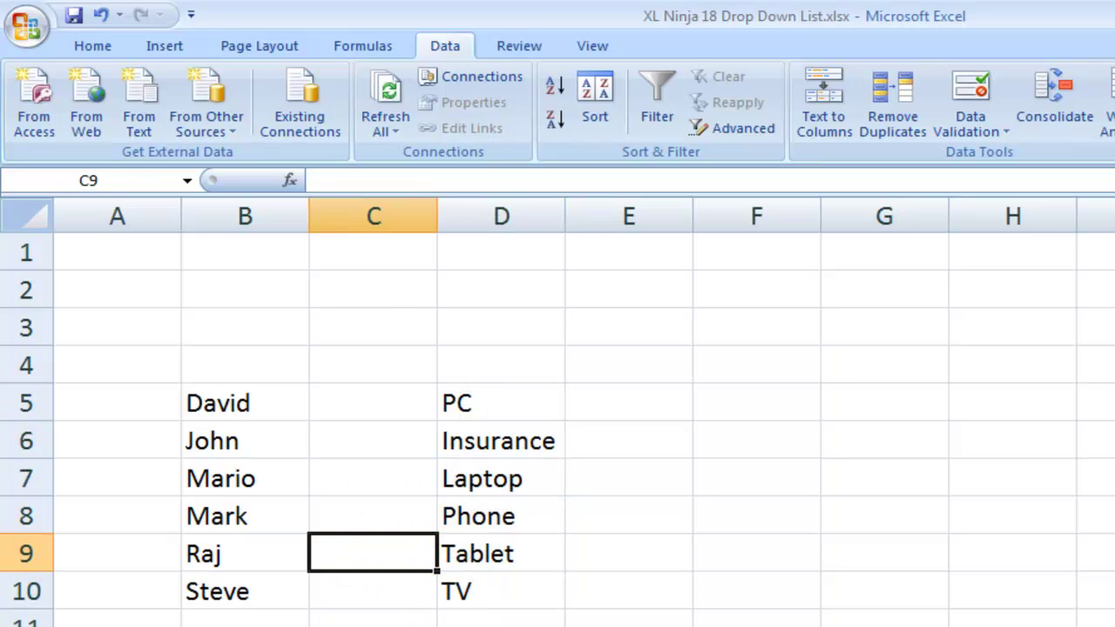
key(ctrl+Page_Up)
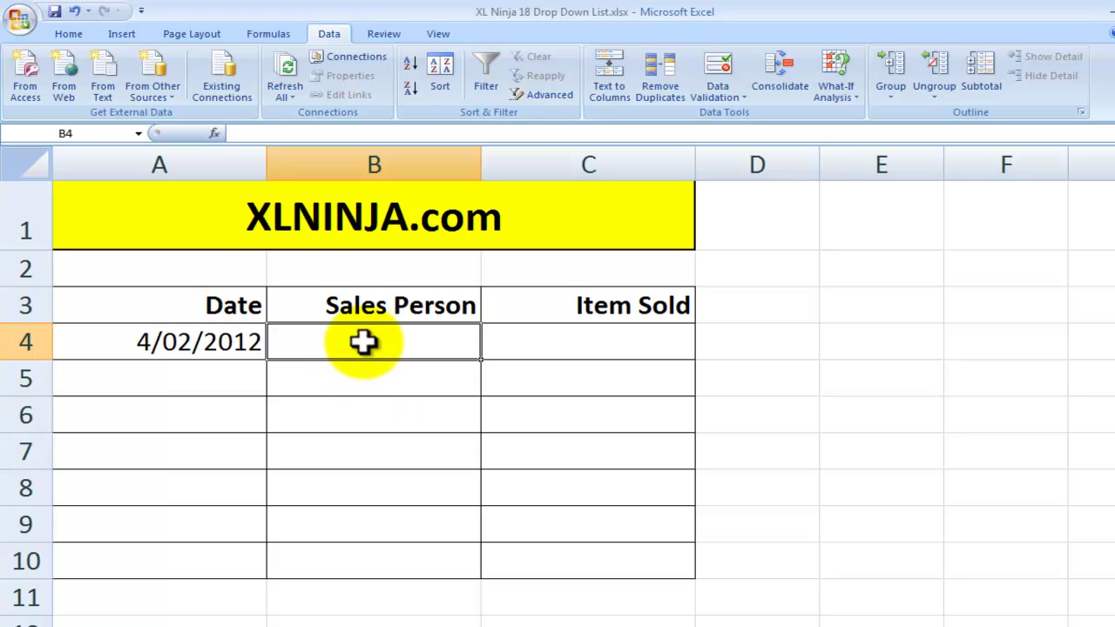
Select Sales Person cells B4:B10 and bring up Data Validation from the Data ribbon
drag(363, 342, 368, 550)
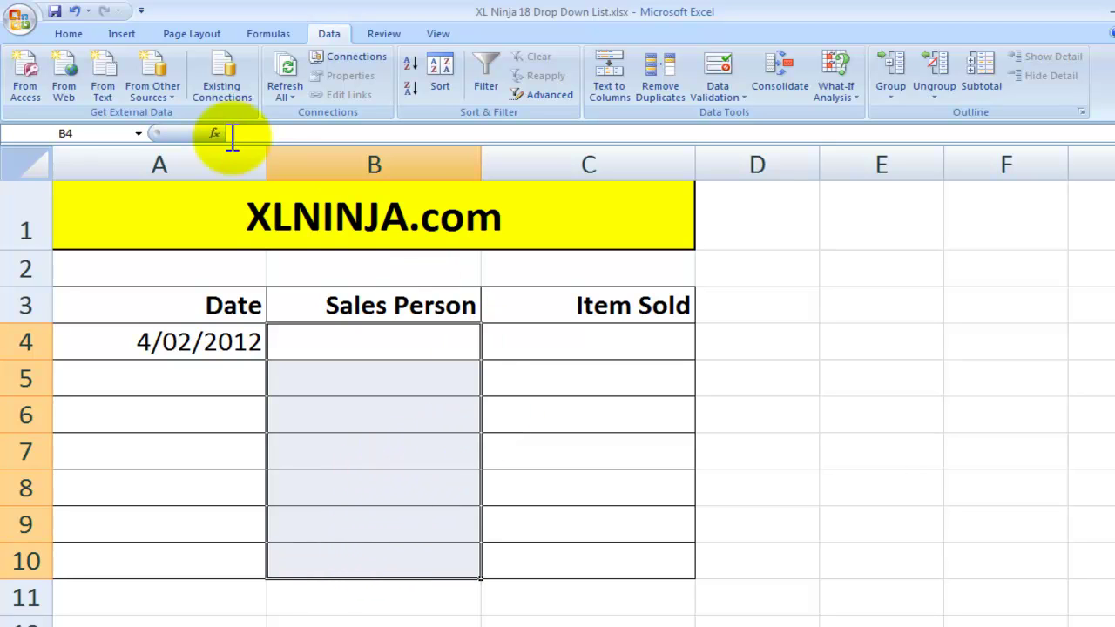
click(76, 34)
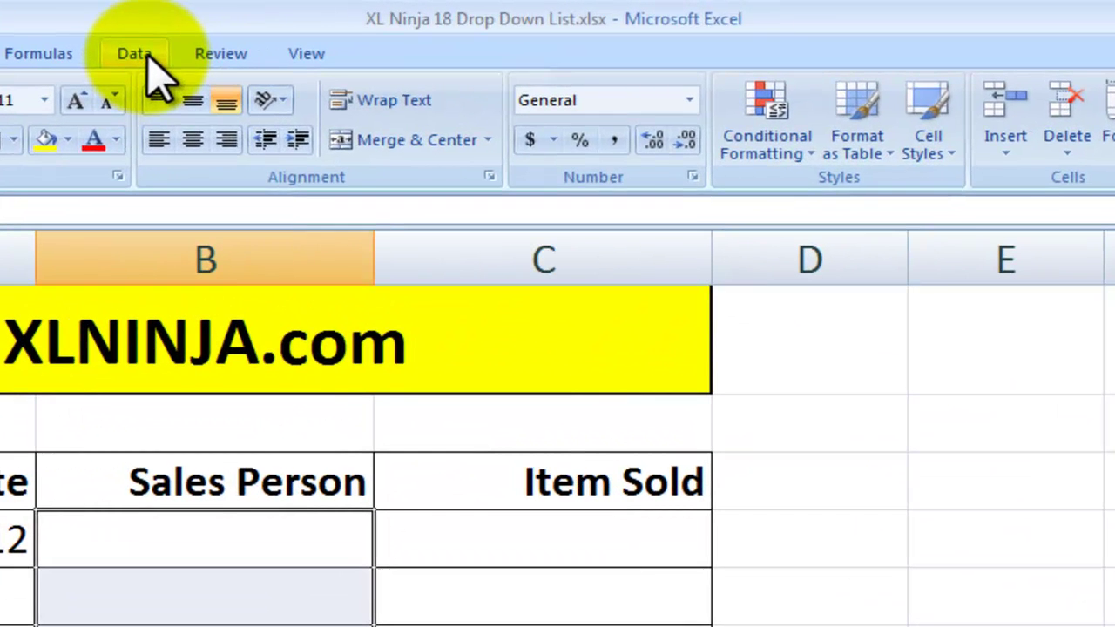
click(328, 33)
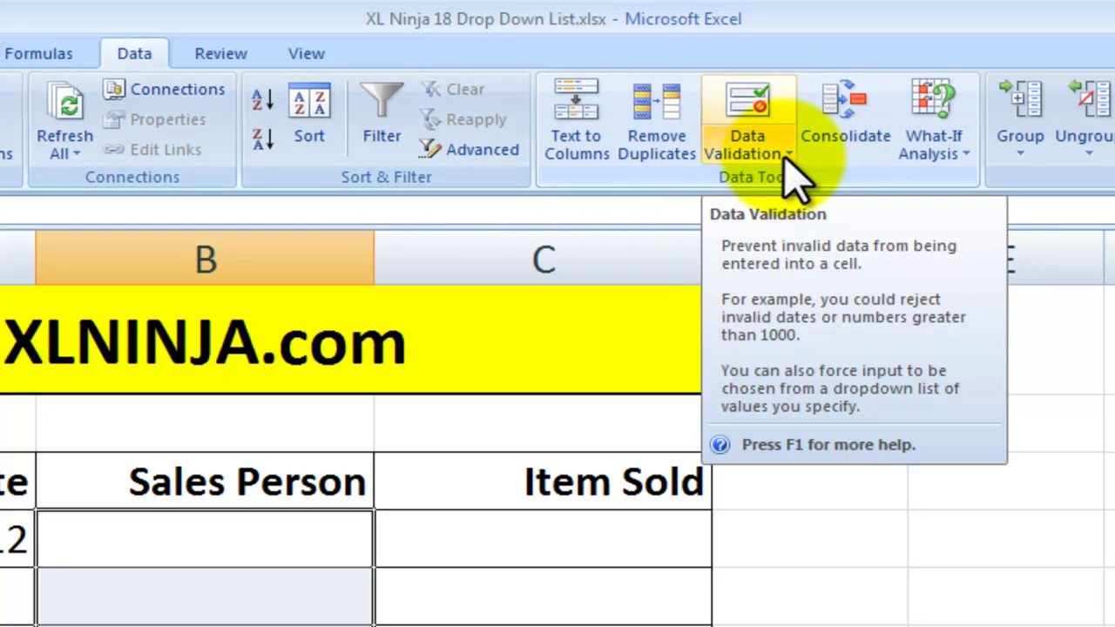
click(786, 161)
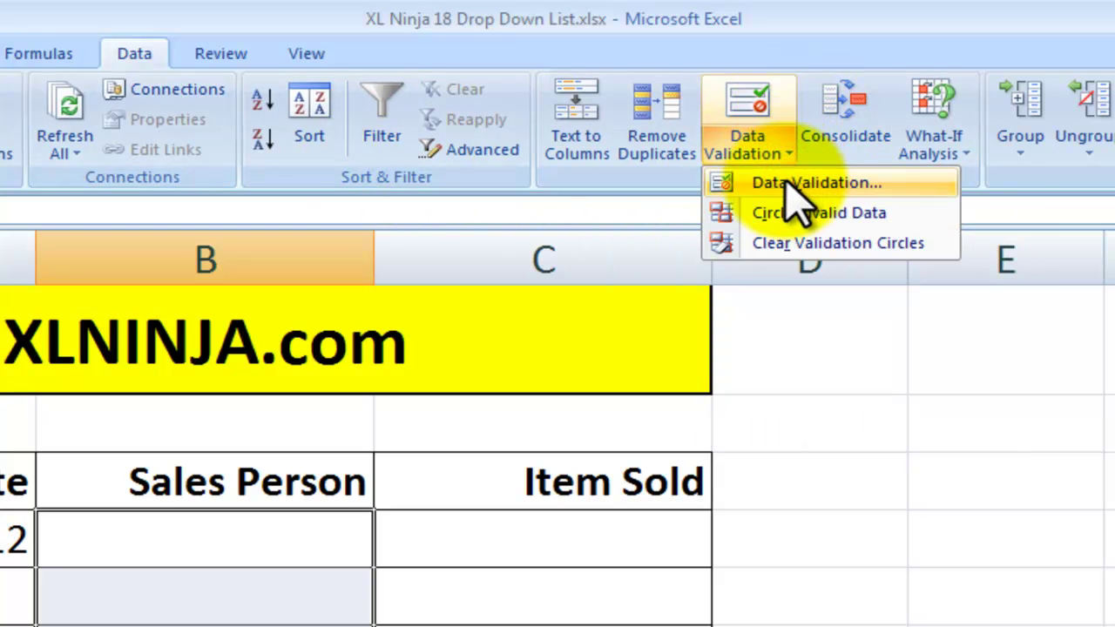
click(794, 184)
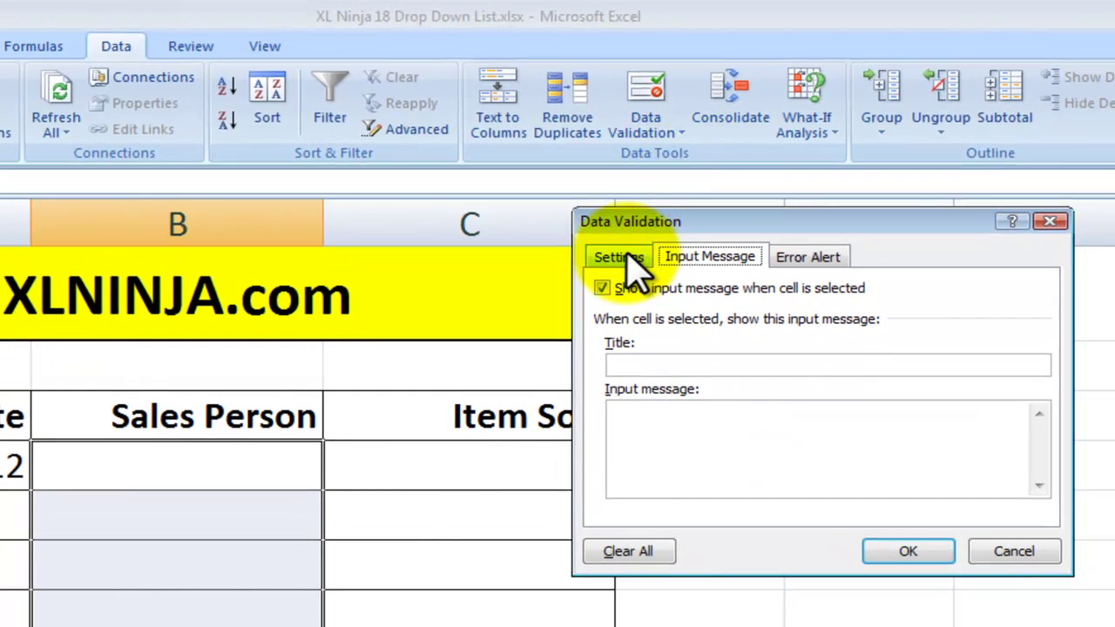
Set B4:B10 validation to allow a List with source =Employee
click(626, 257)
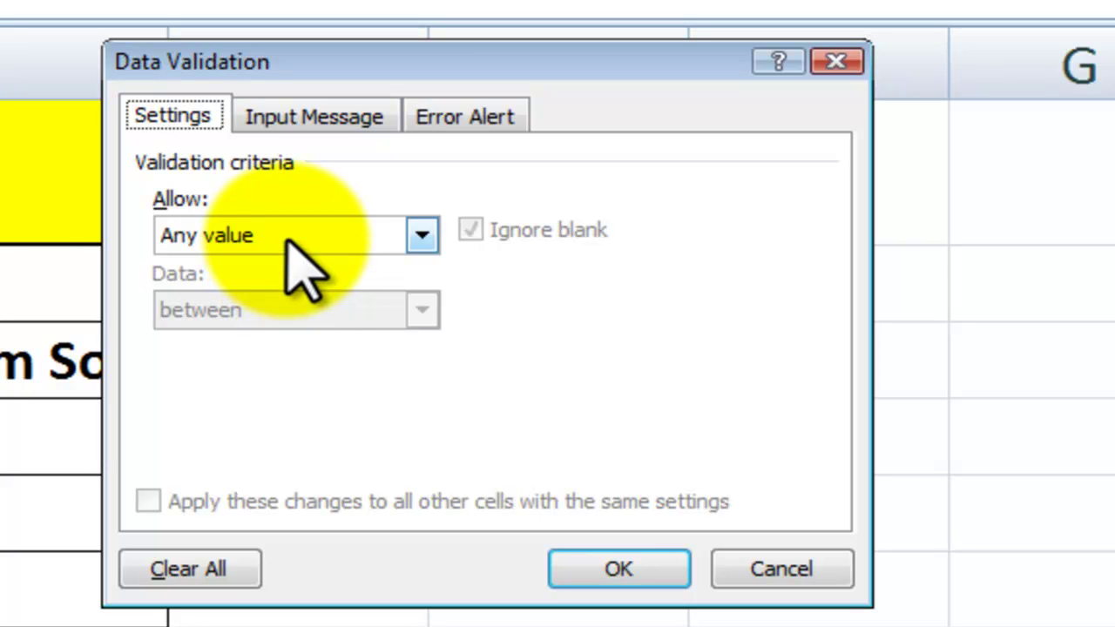
click(288, 238)
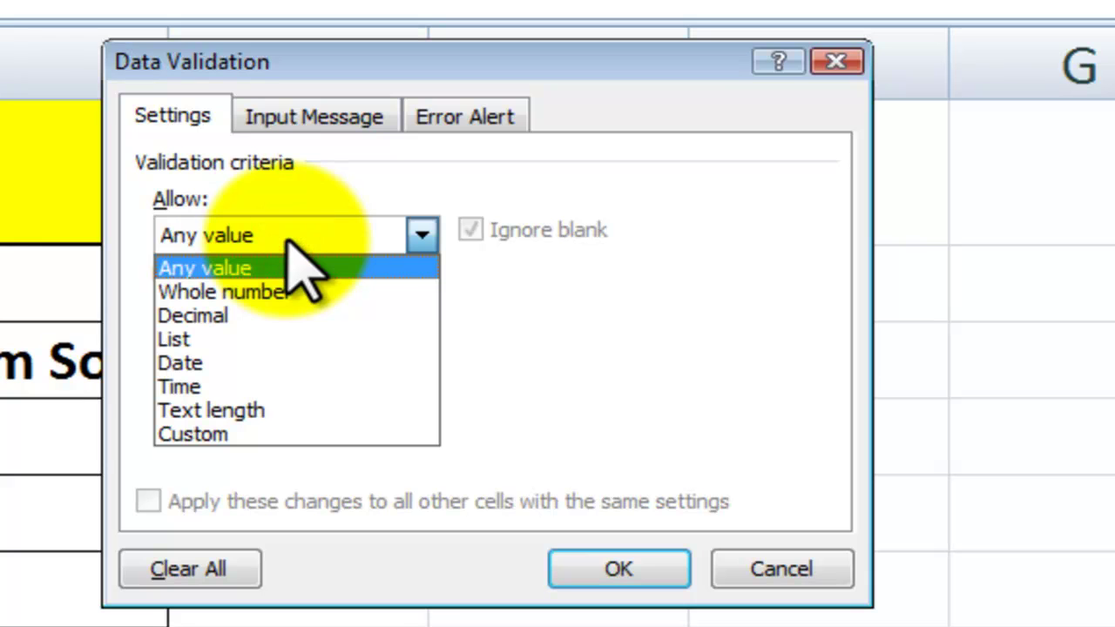
click(229, 339)
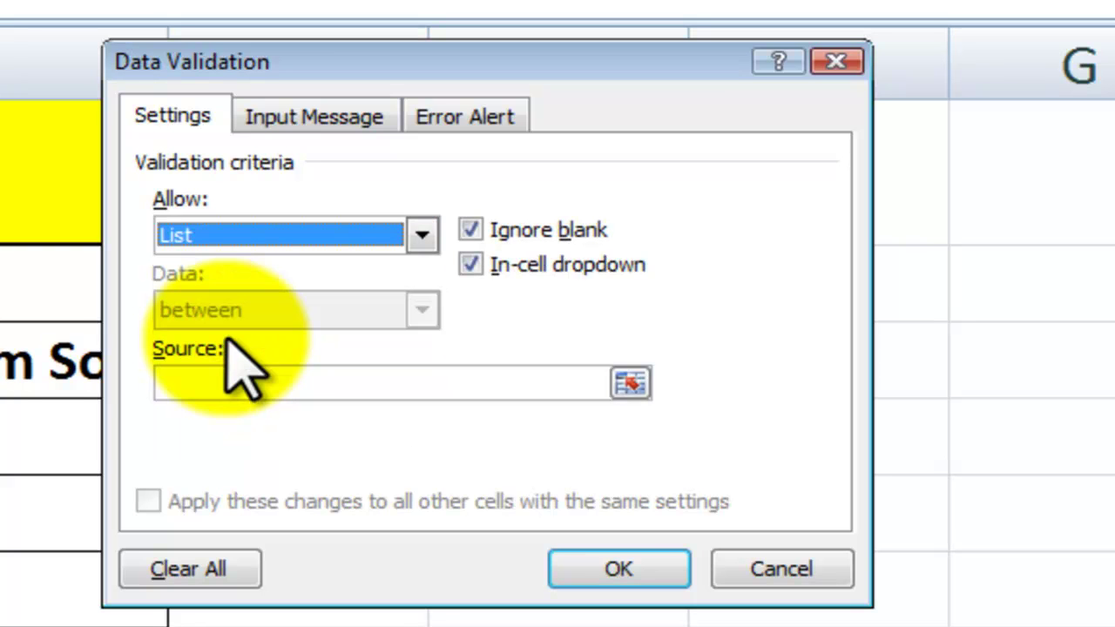
click(229, 381)
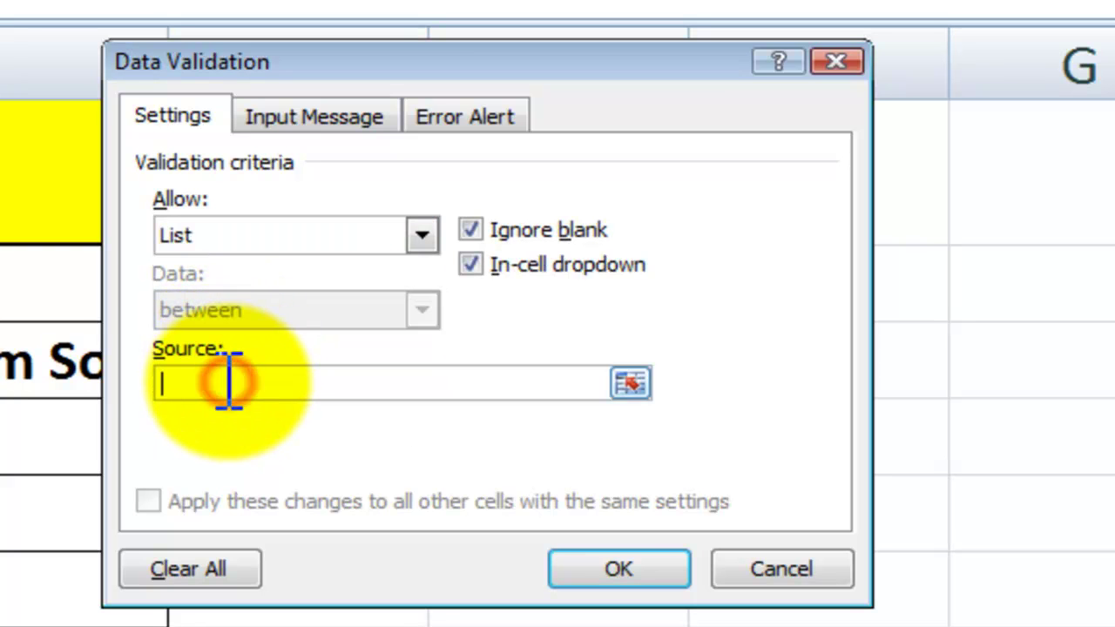
text(=)
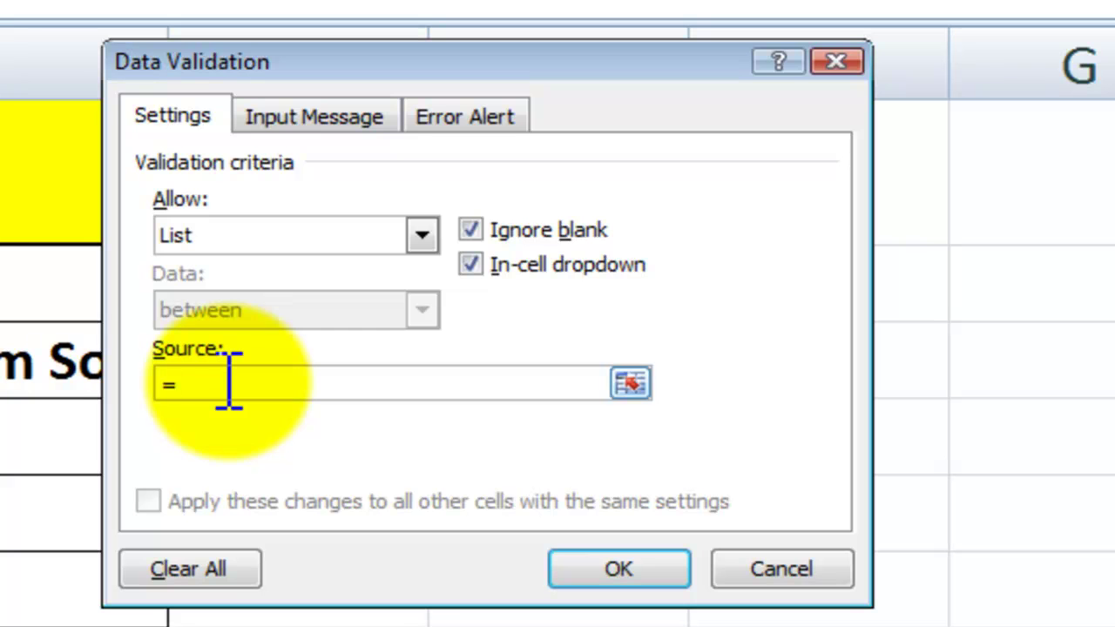
text(Employee)
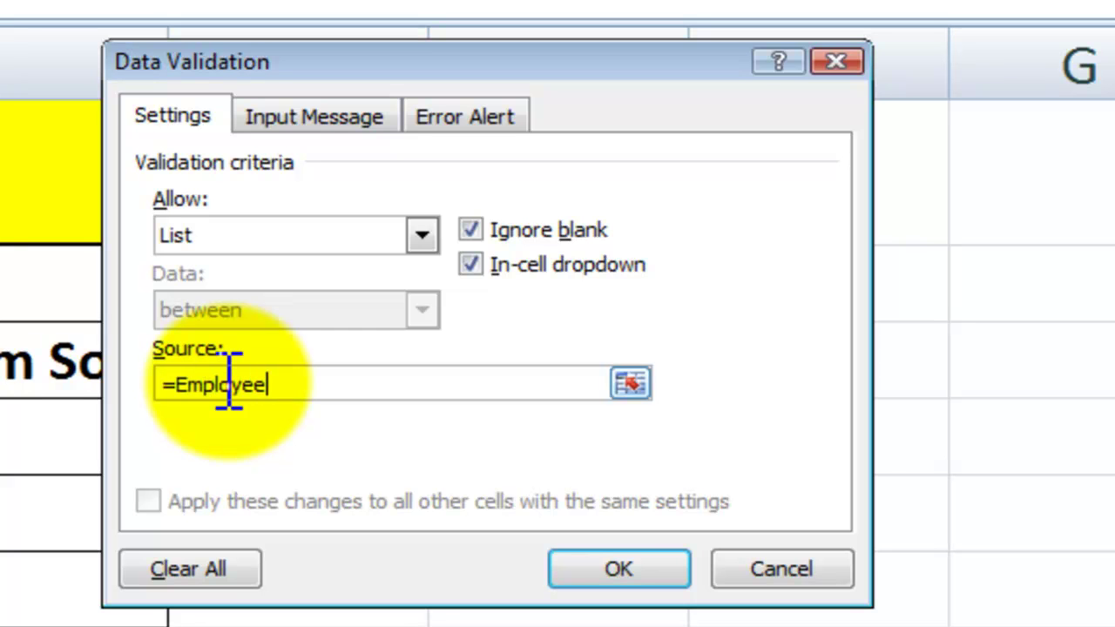
click(617, 570)
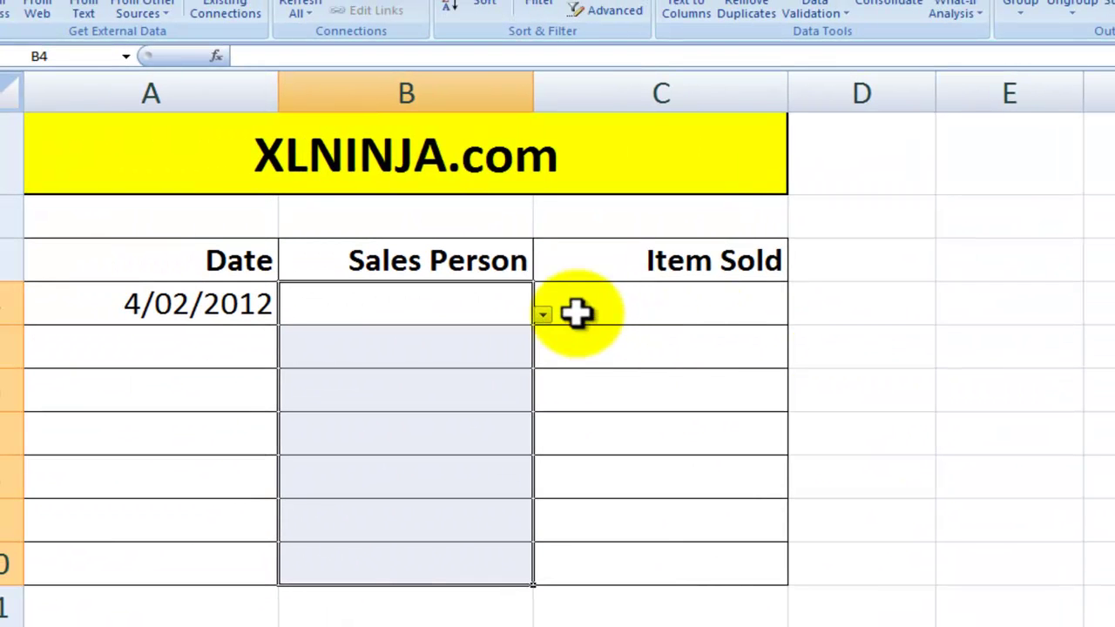
Choose Mario for cell B4 from its sales-person drop-down
click(515, 314)
click(542, 316)
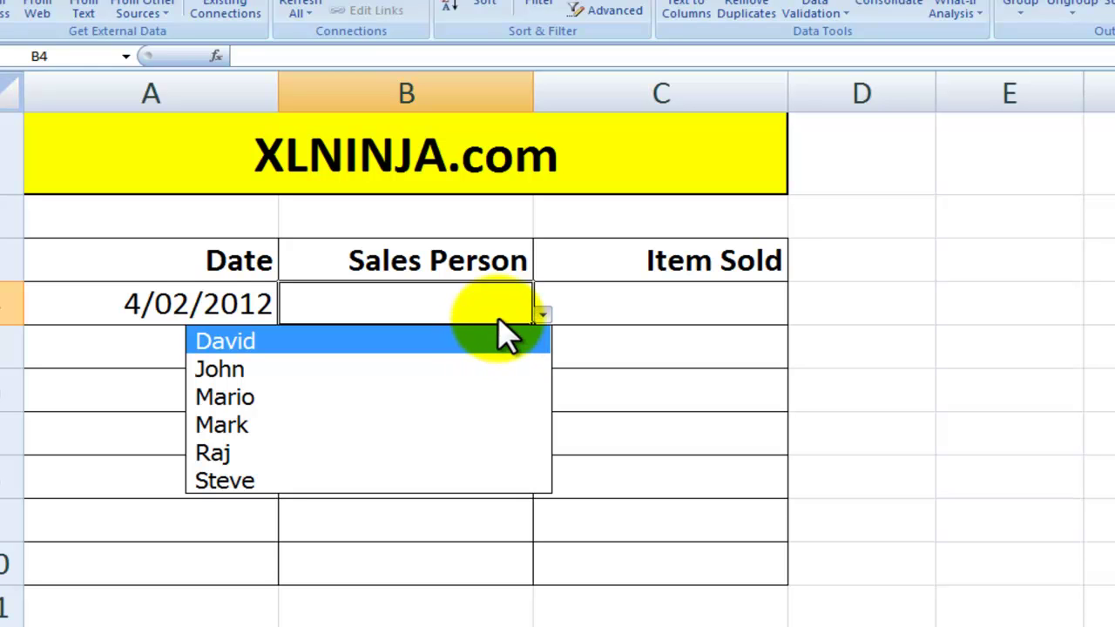
click(277, 402)
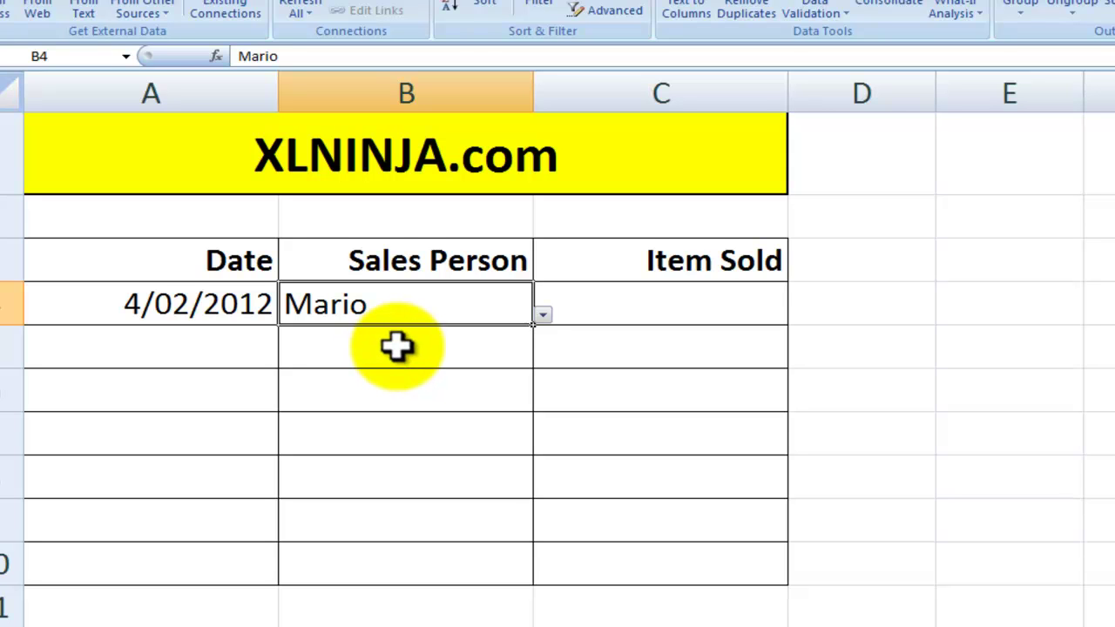
click(598, 311)
Give Item Sold cells C4:C10 a List validation with source =Products
drag(597, 313, 613, 554)
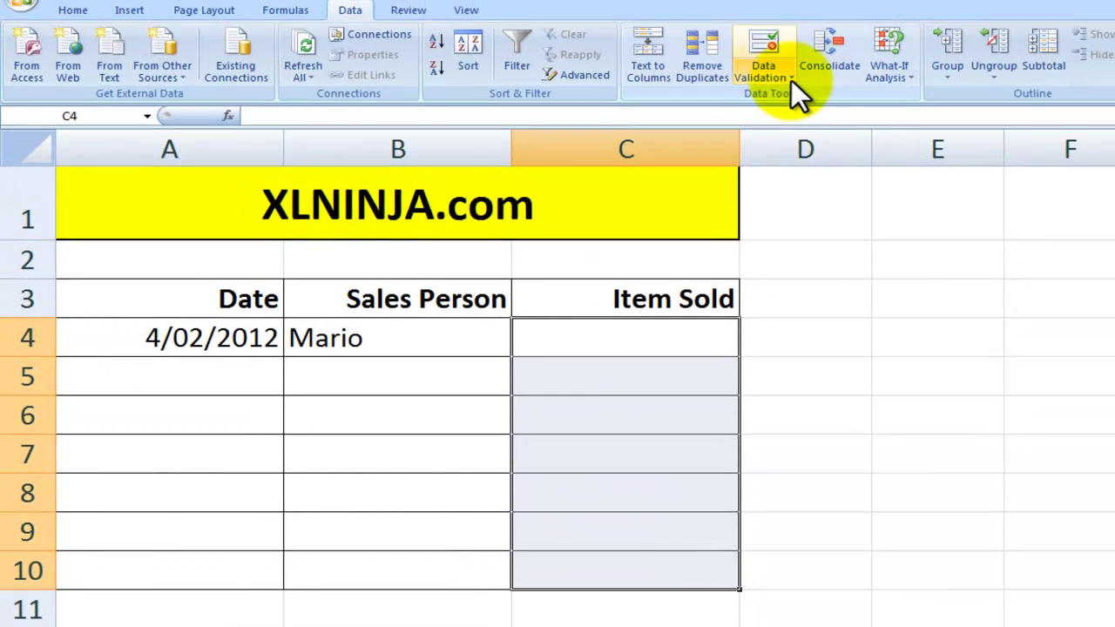
click(827, 36)
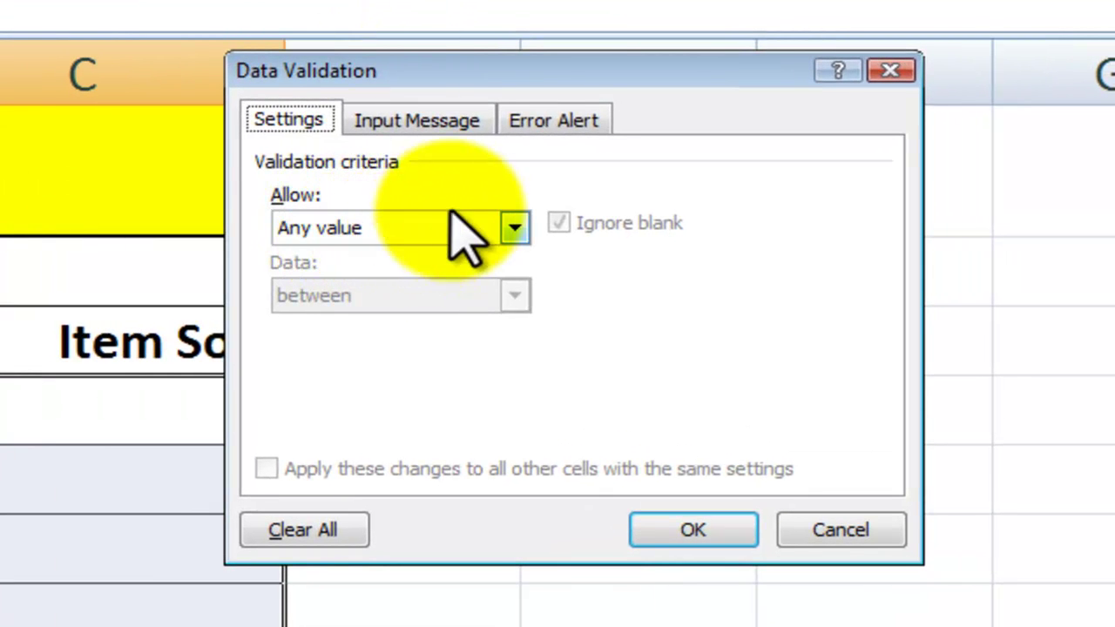
click(396, 229)
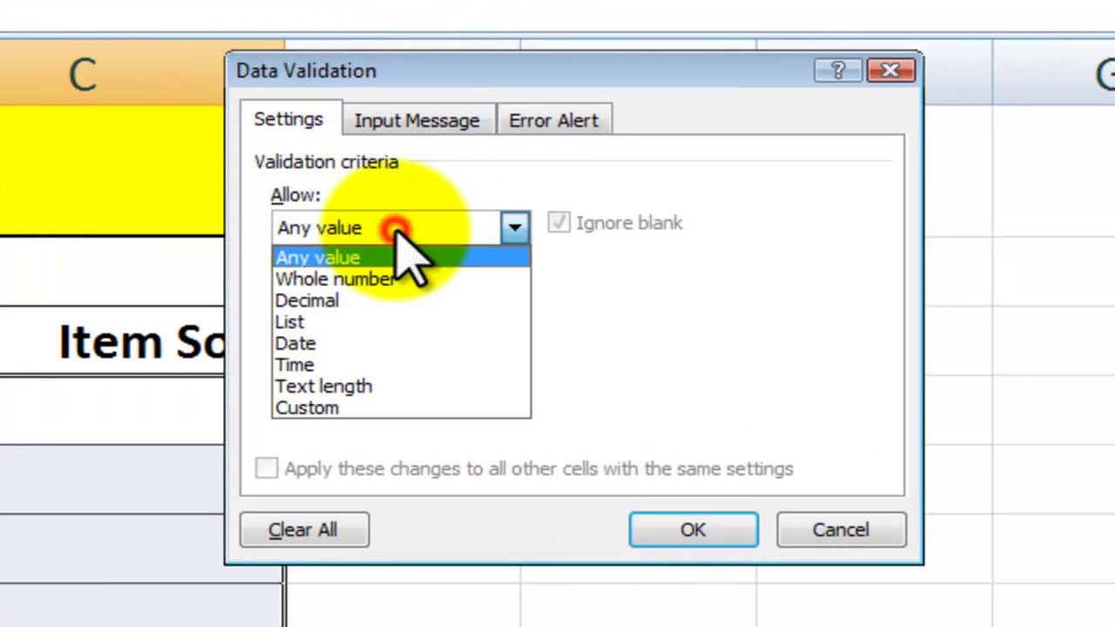
click(357, 322)
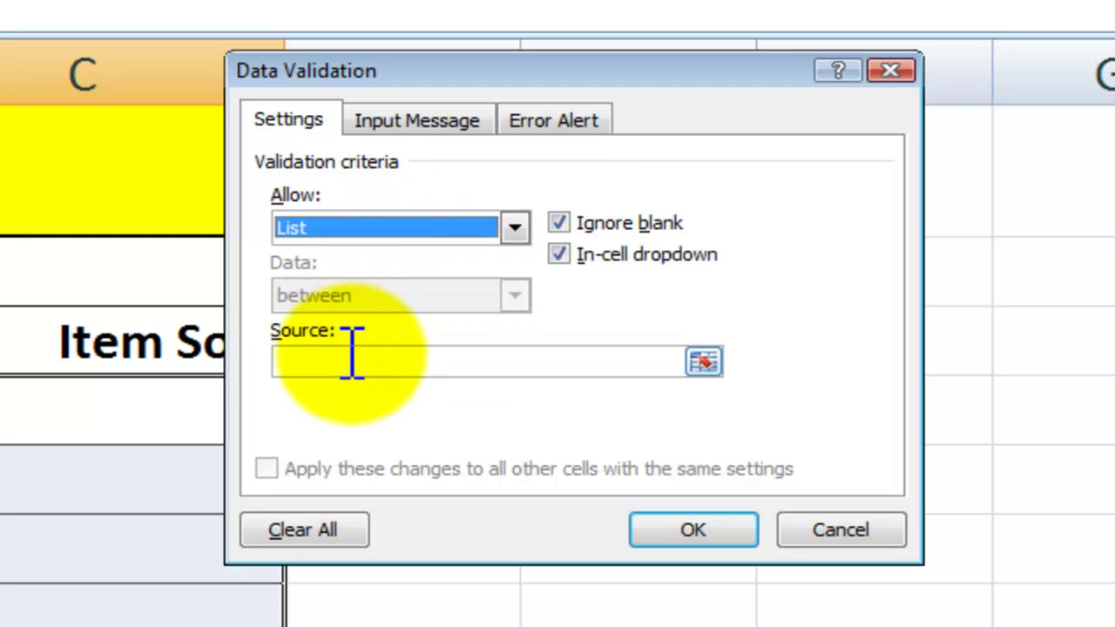
click(352, 359)
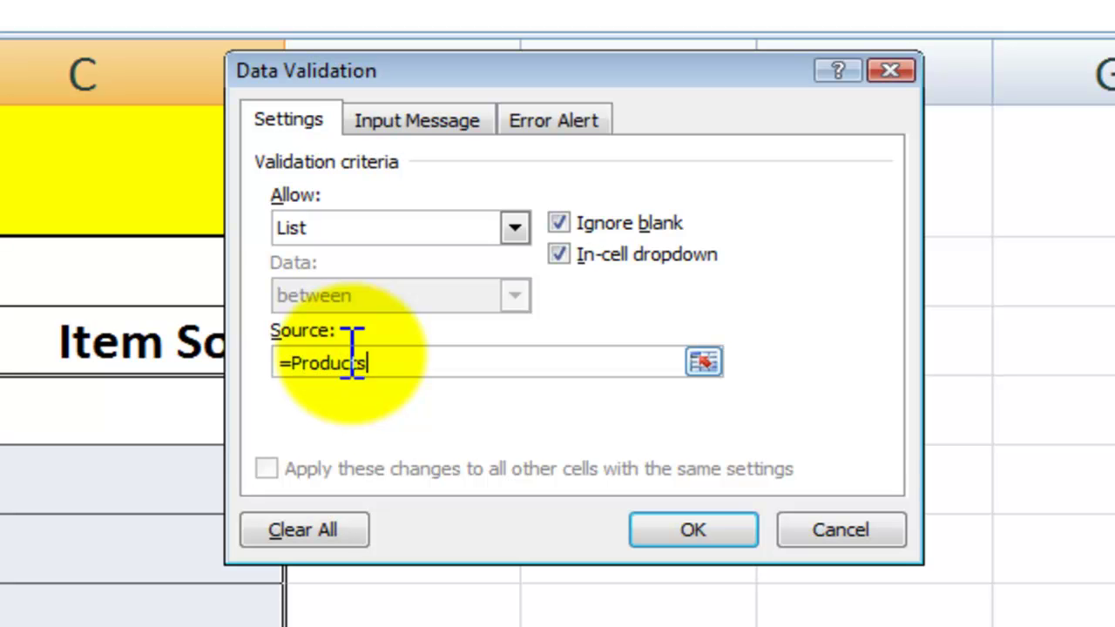
click(684, 527)
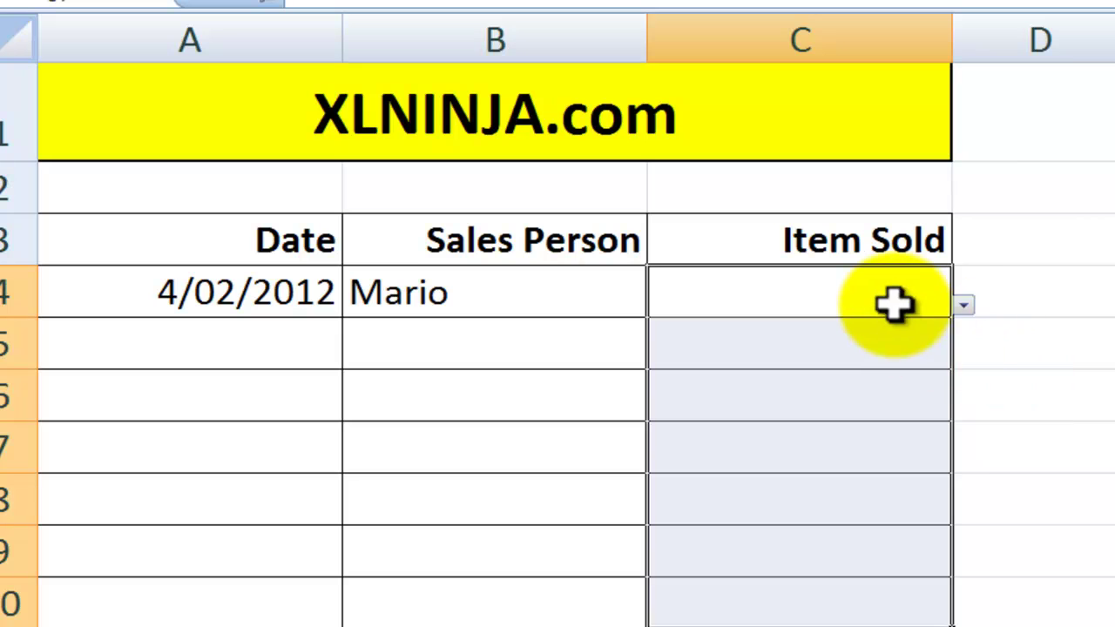
click(720, 321)
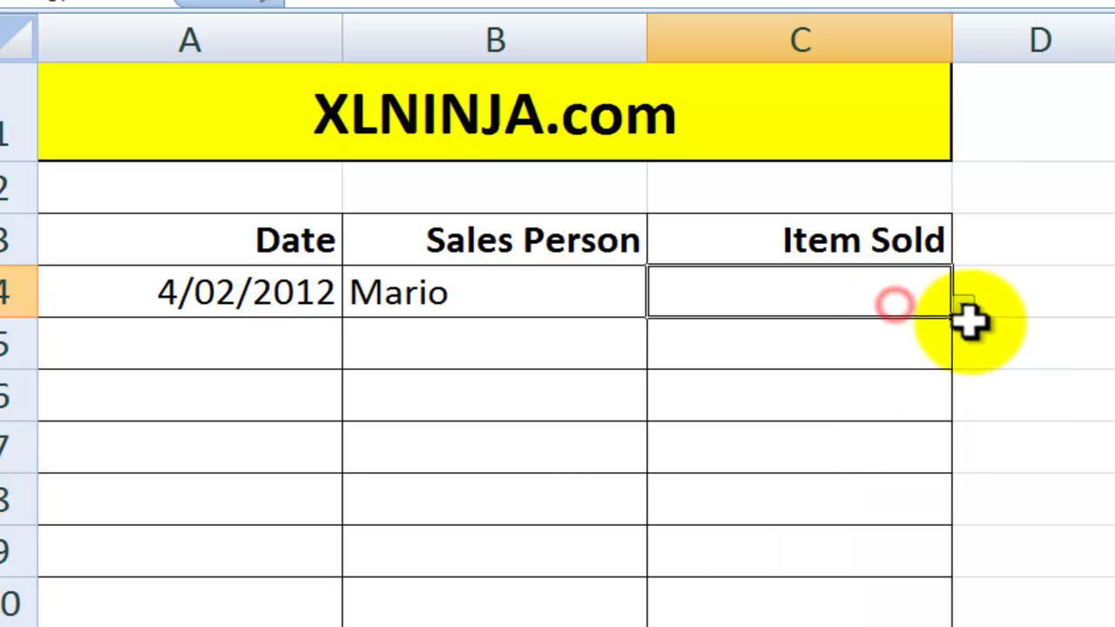
Pick Laptop for C4 from its product drop-down list
click(965, 306)
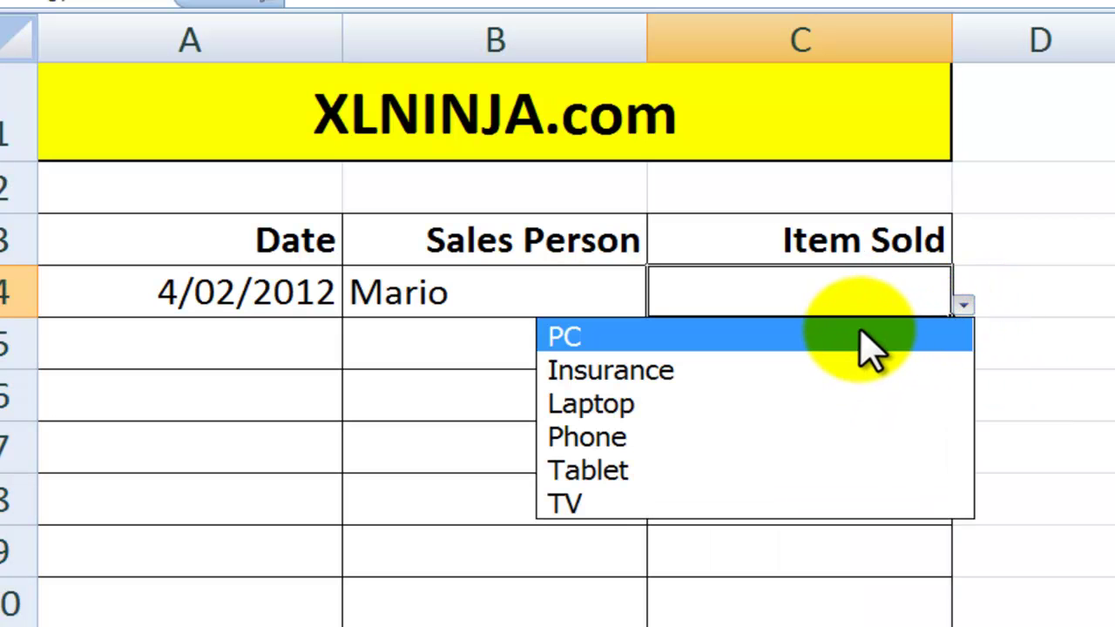
click(601, 409)
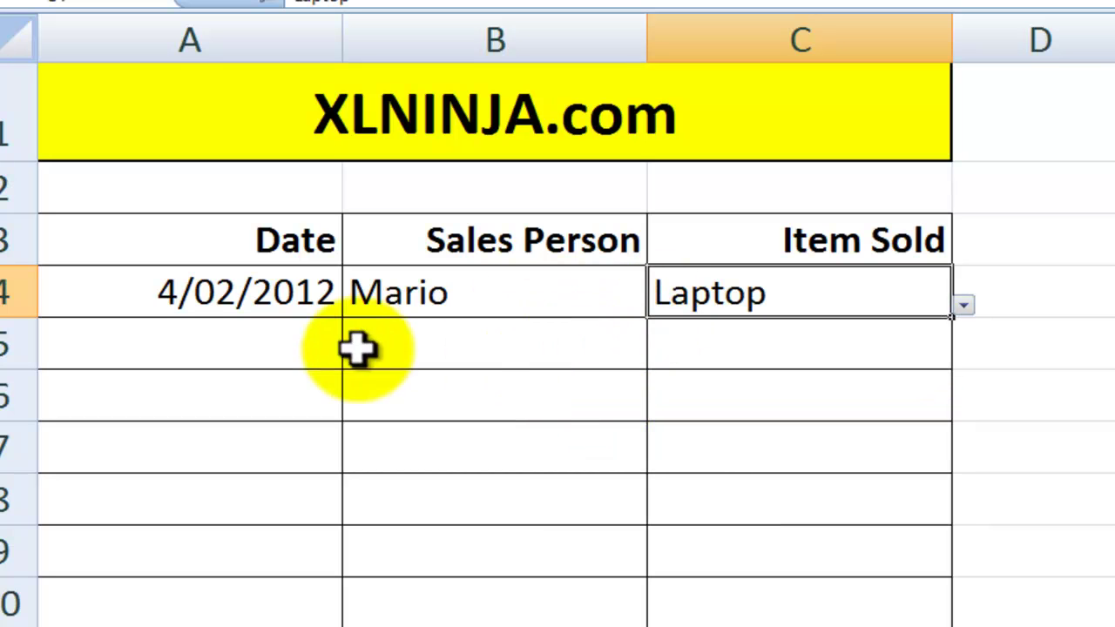
Copy the date 4/02/2012 from A4 into A5
click(331, 350)
key(Up)
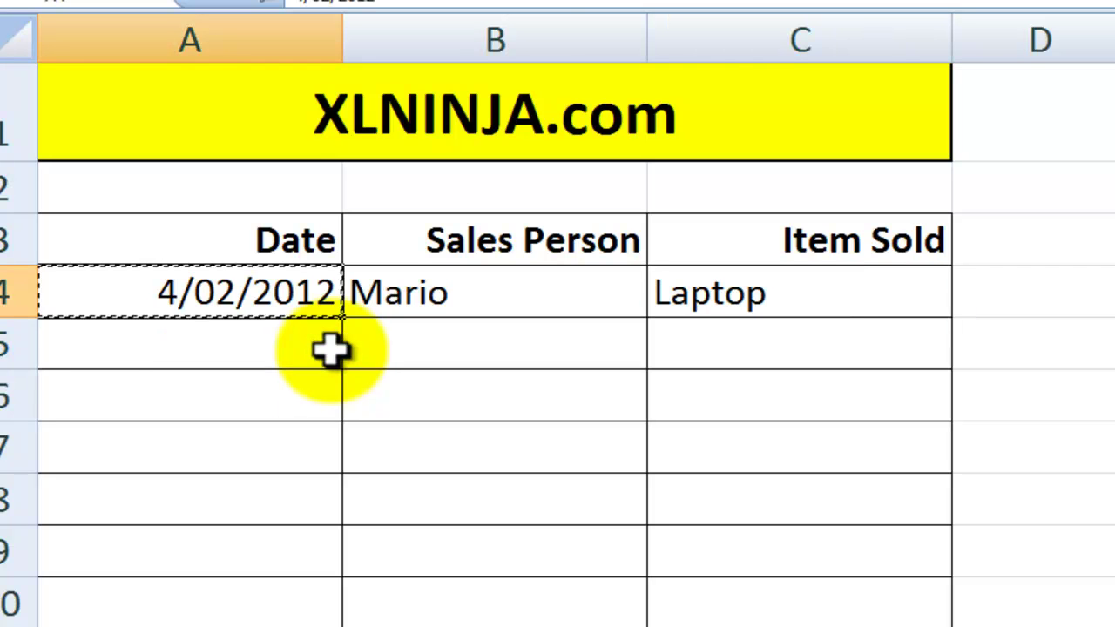
key(Down)
text(4/02/2012)
Choose Mark in B5 and Phone in C5 from their drop-down lists
key(Right)
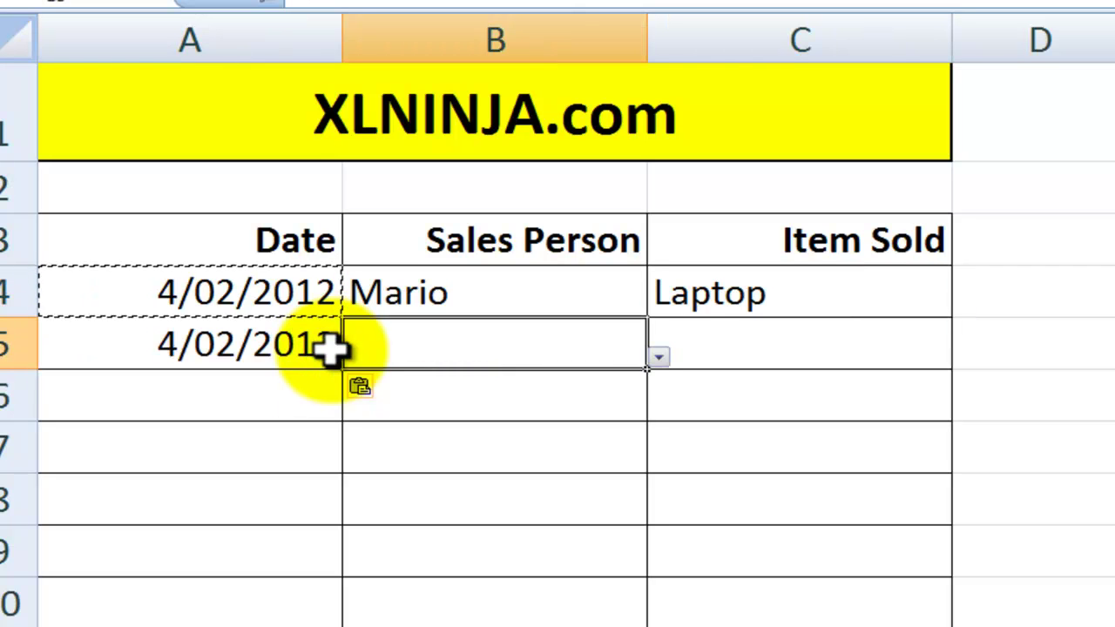
click(659, 357)
click(326, 488)
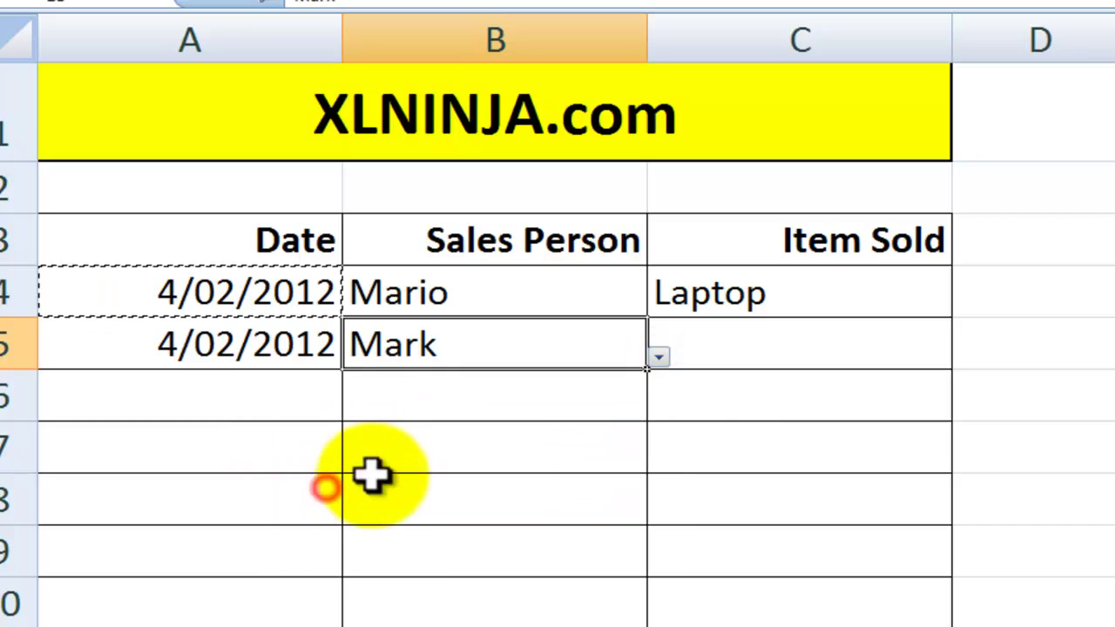
click(751, 357)
click(963, 358)
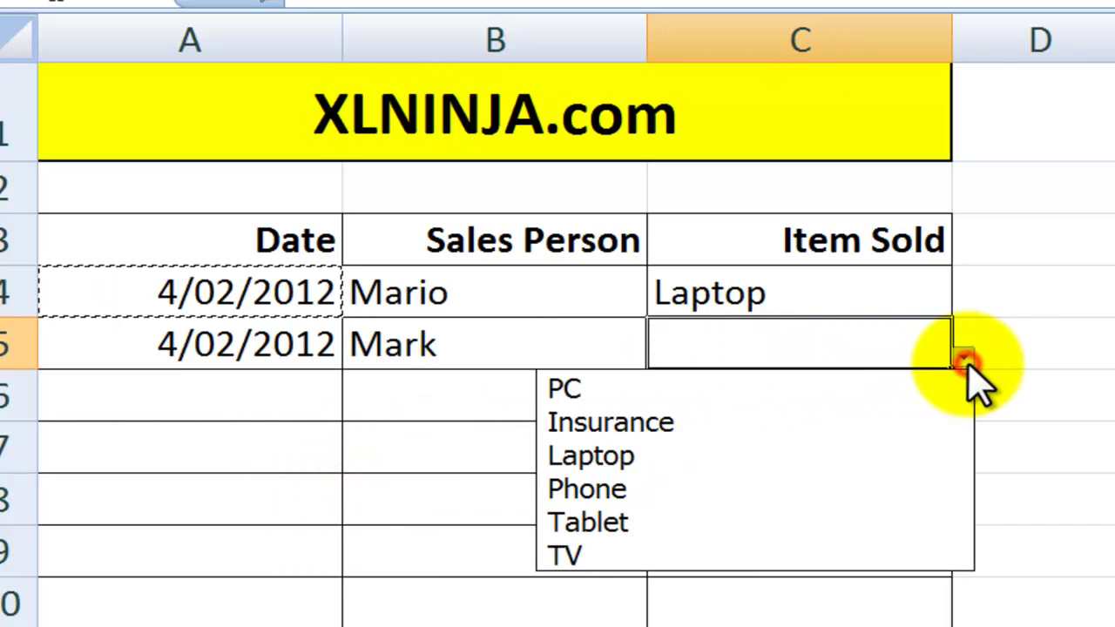
click(784, 490)
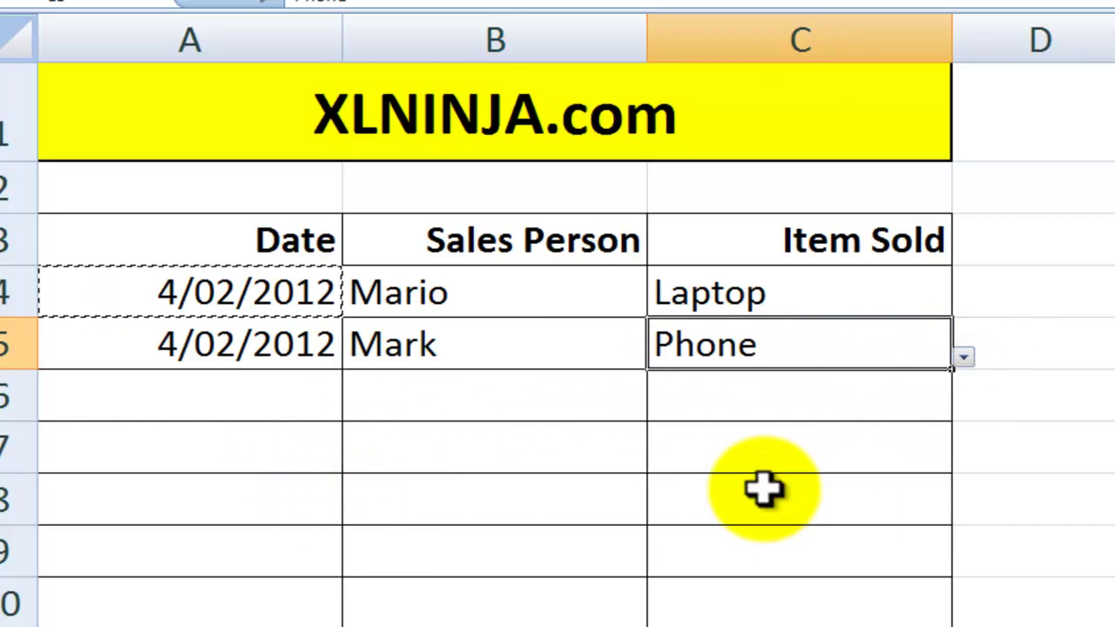
click(401, 408)
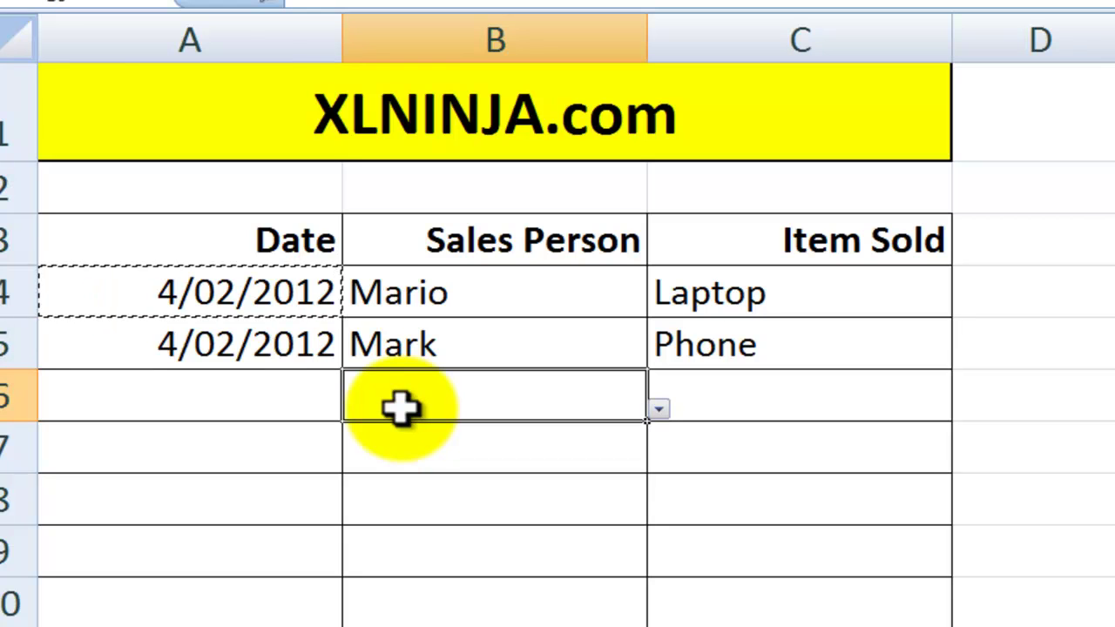